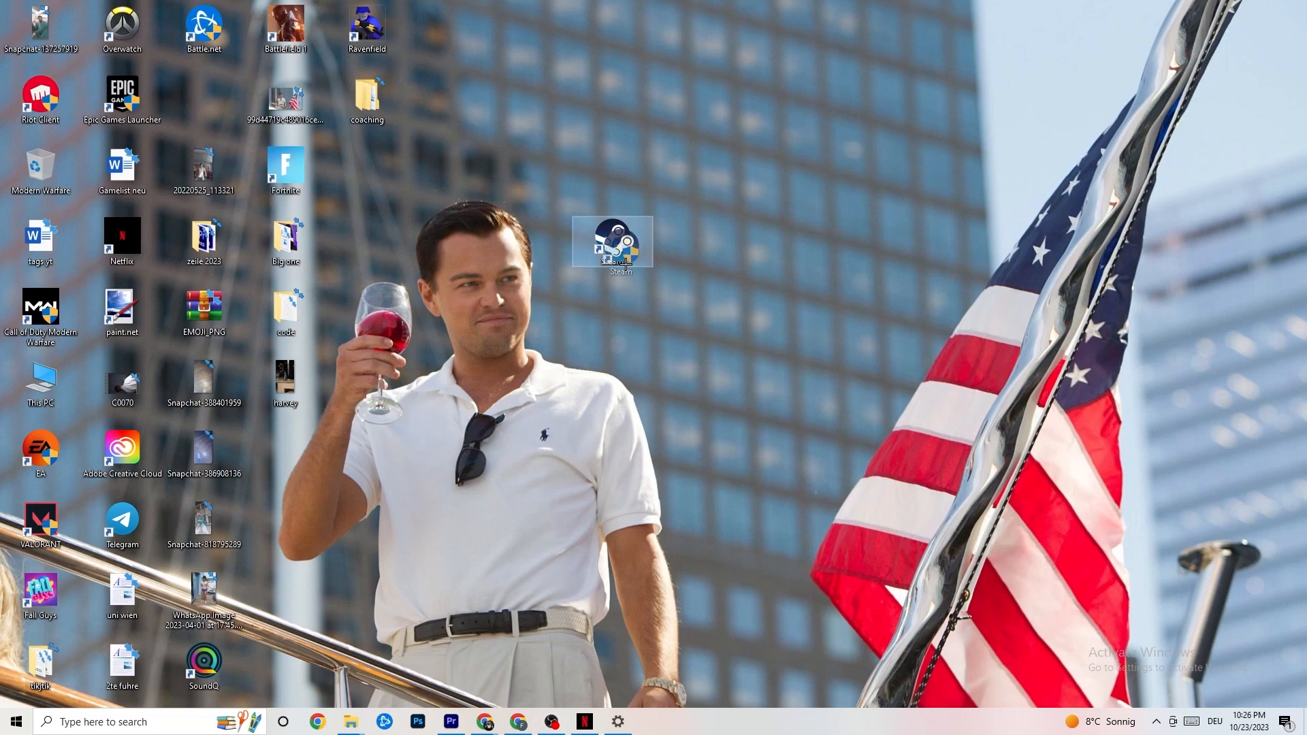
click(620, 164)
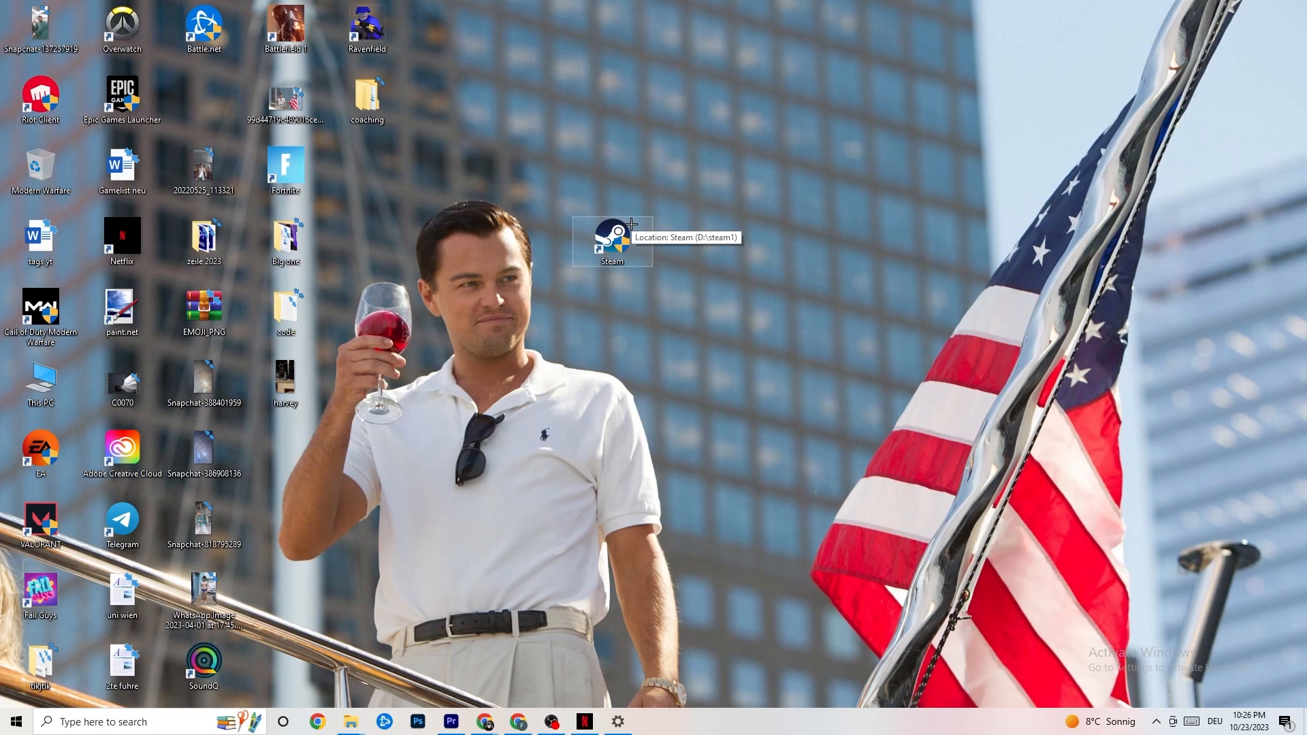
right_click(625, 239)
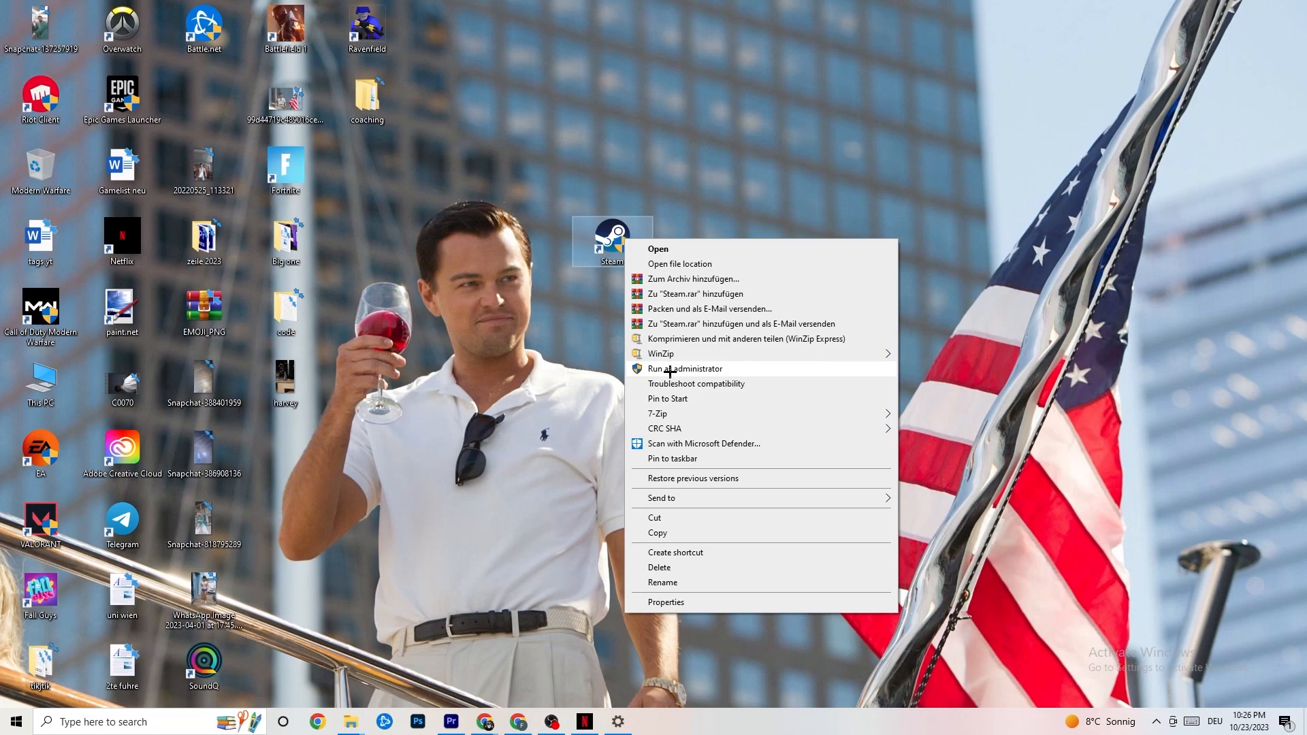
click(578, 363)
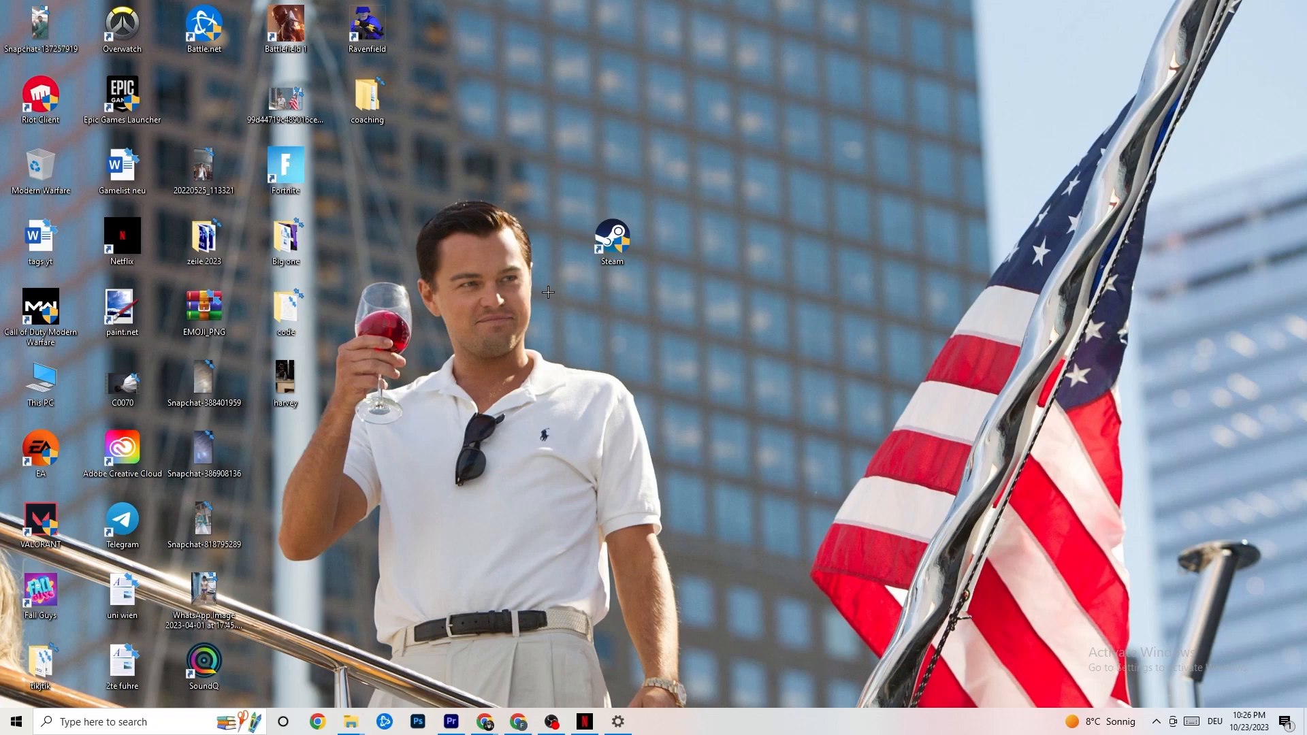
- Review the compatibility settings in the Steam shortcut's properties, including the available Windows compatibility modes, and close the dialog
right_click(610, 243)
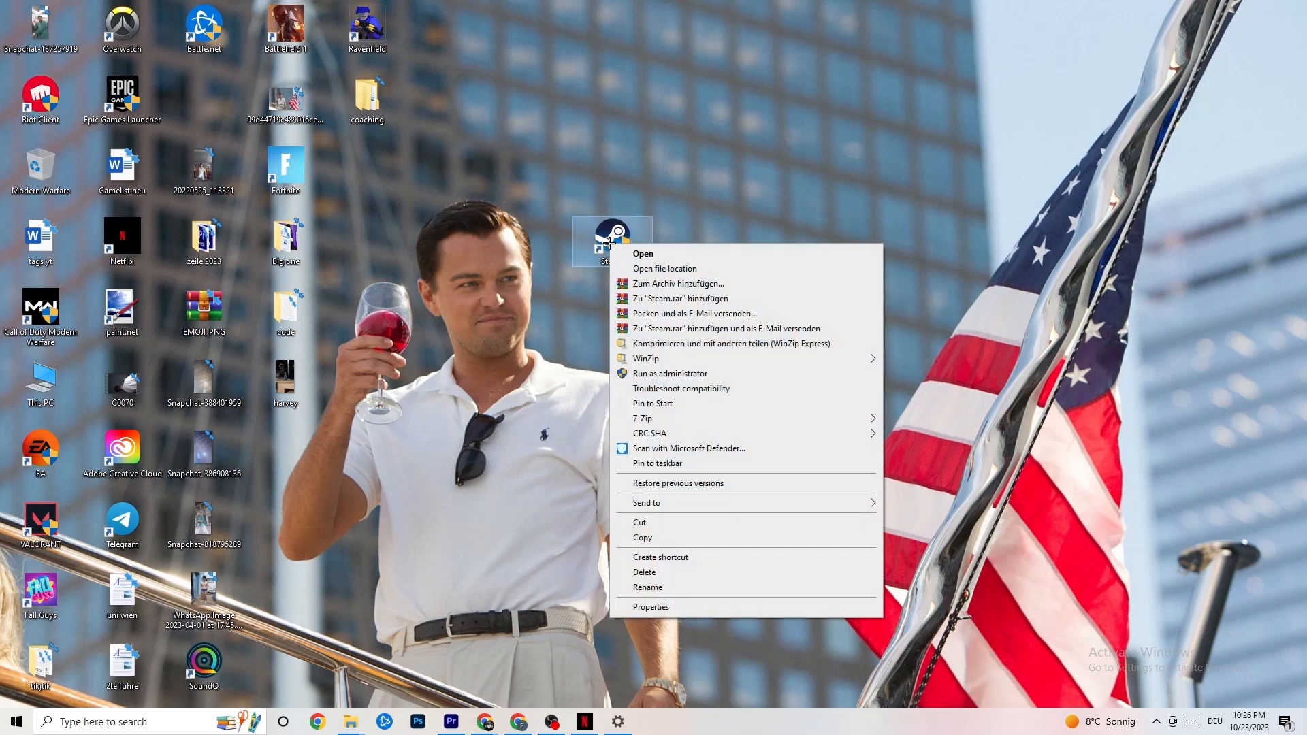
click(679, 611)
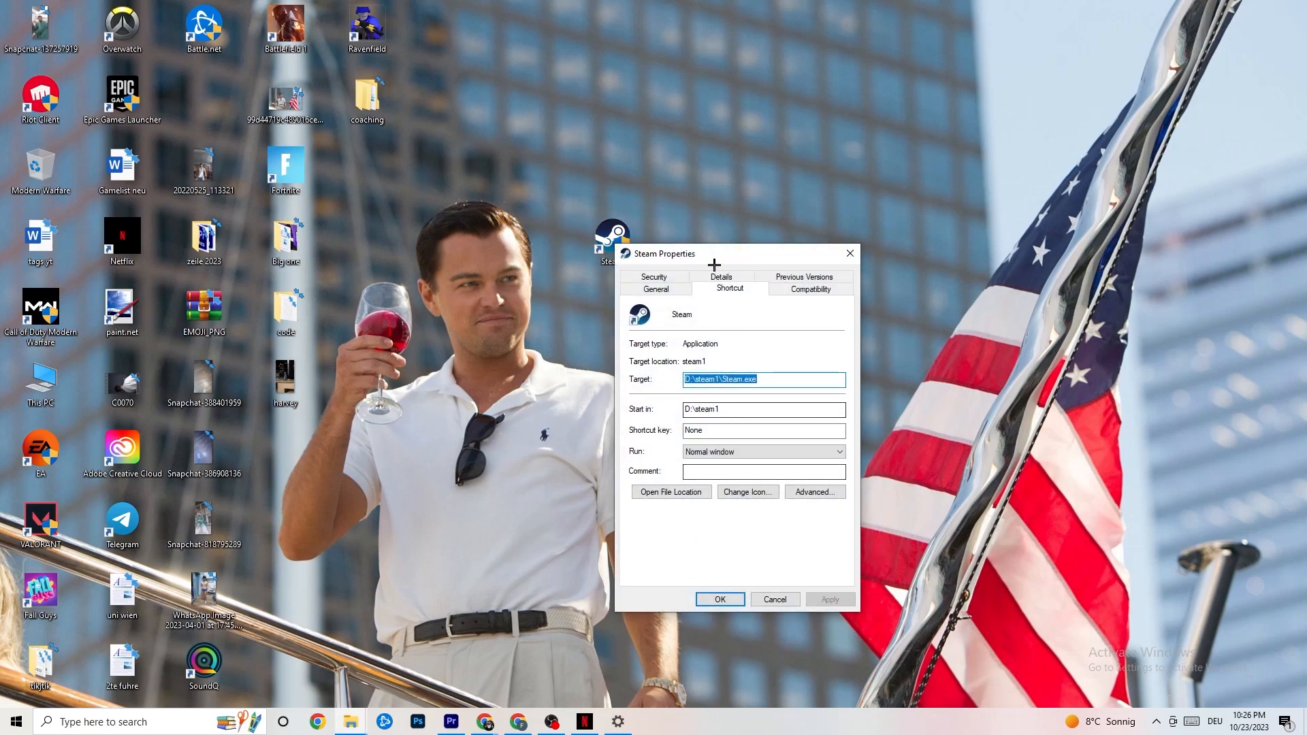
drag(709, 252, 643, 152)
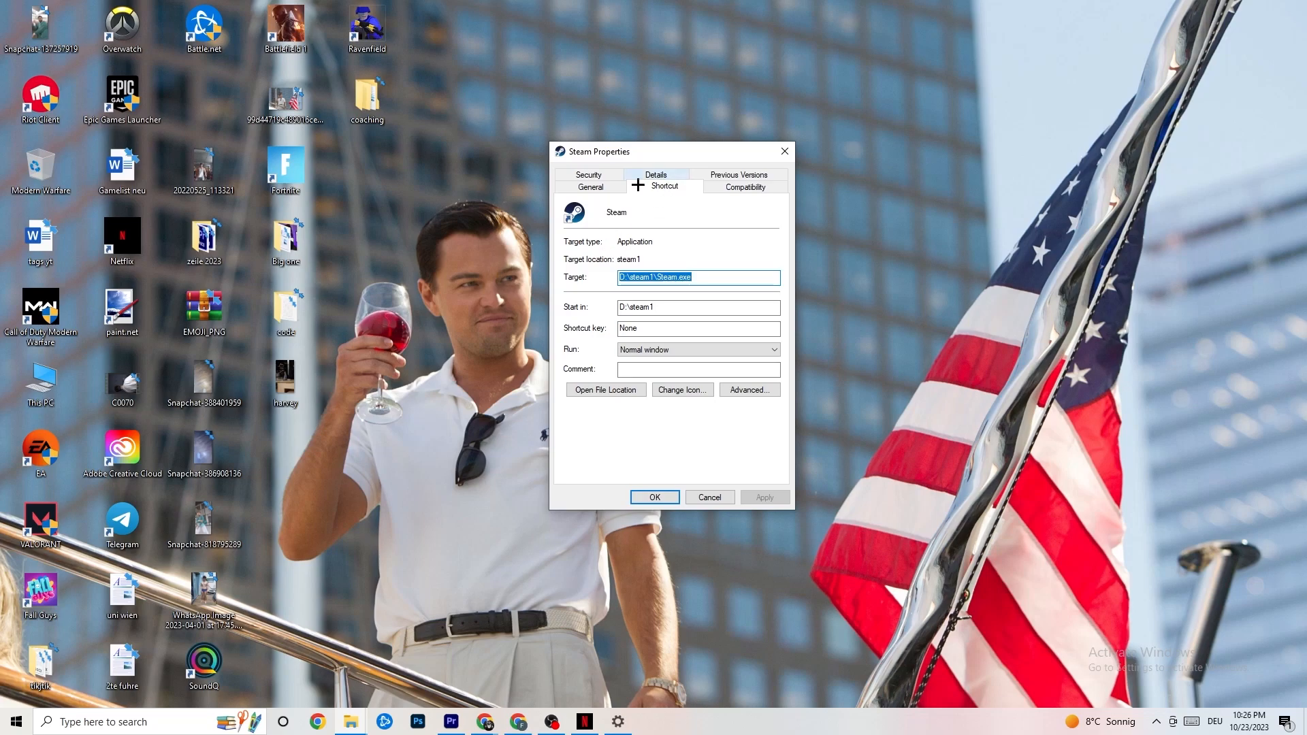
click(708, 184)
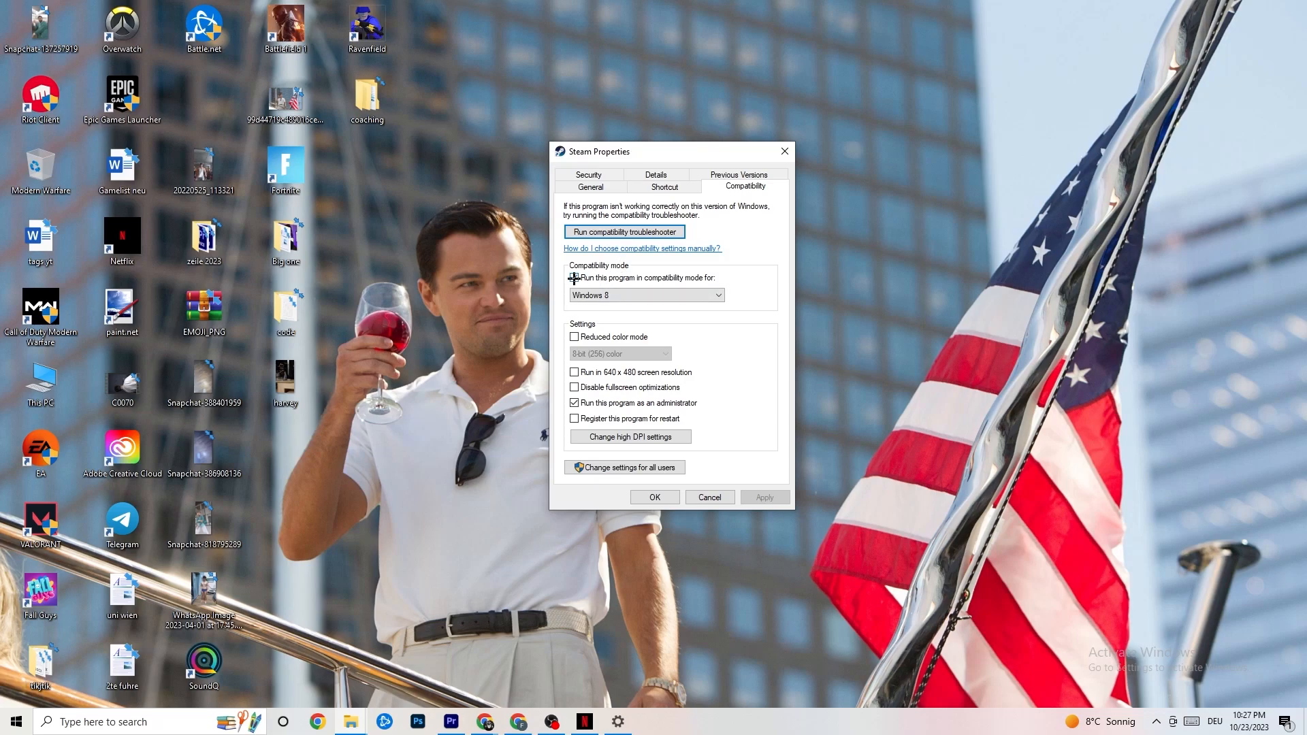
click(634, 294)
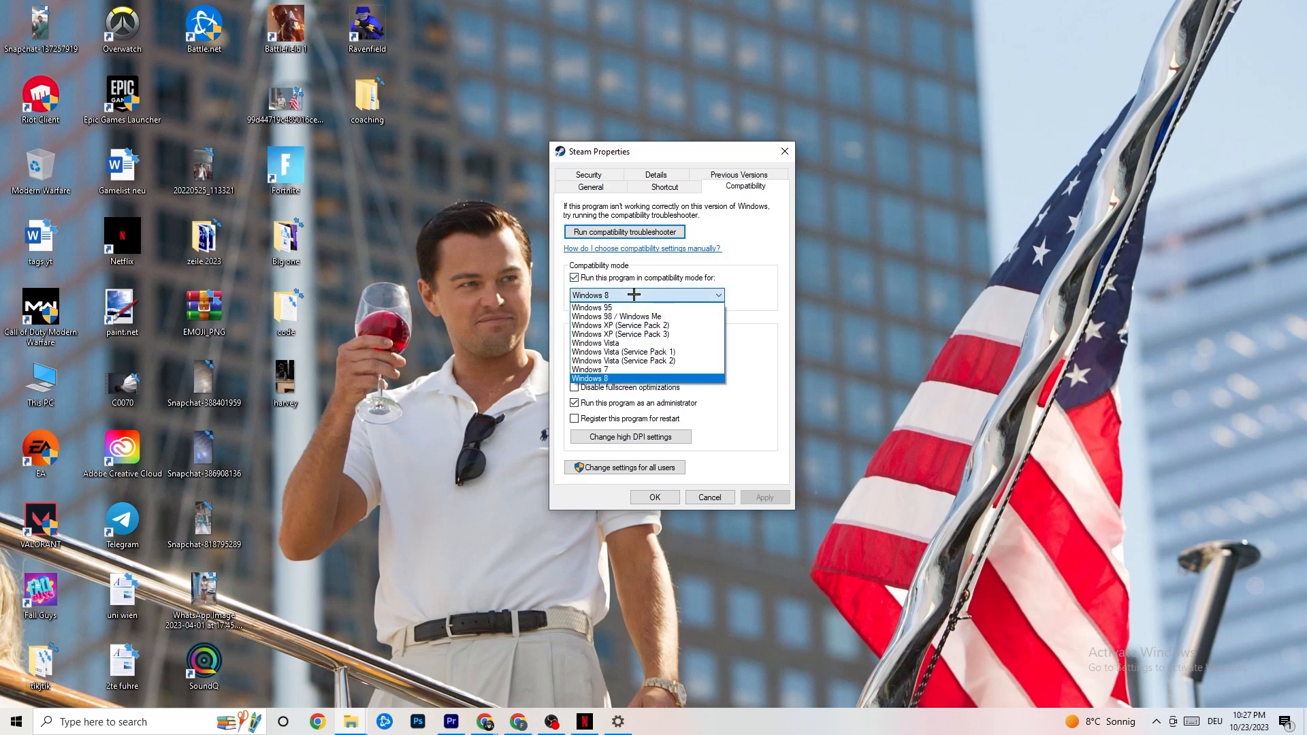
click(742, 315)
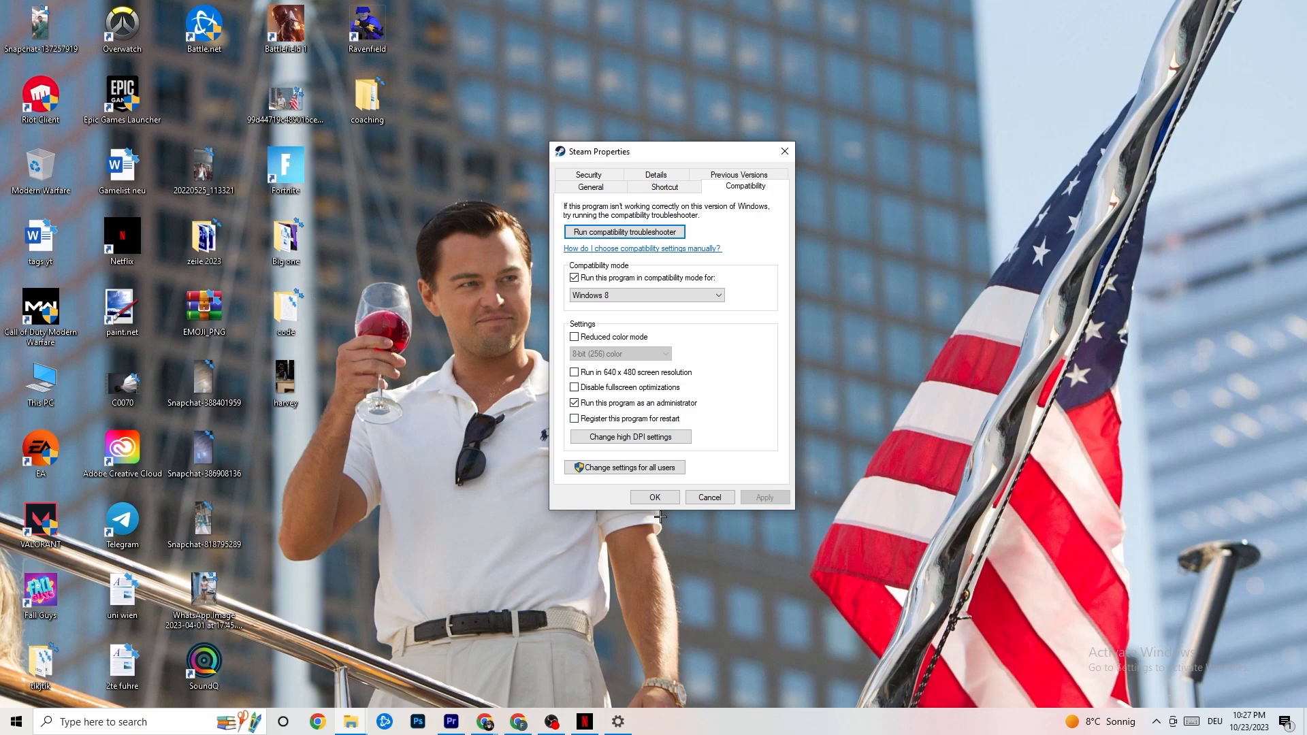
click(655, 497)
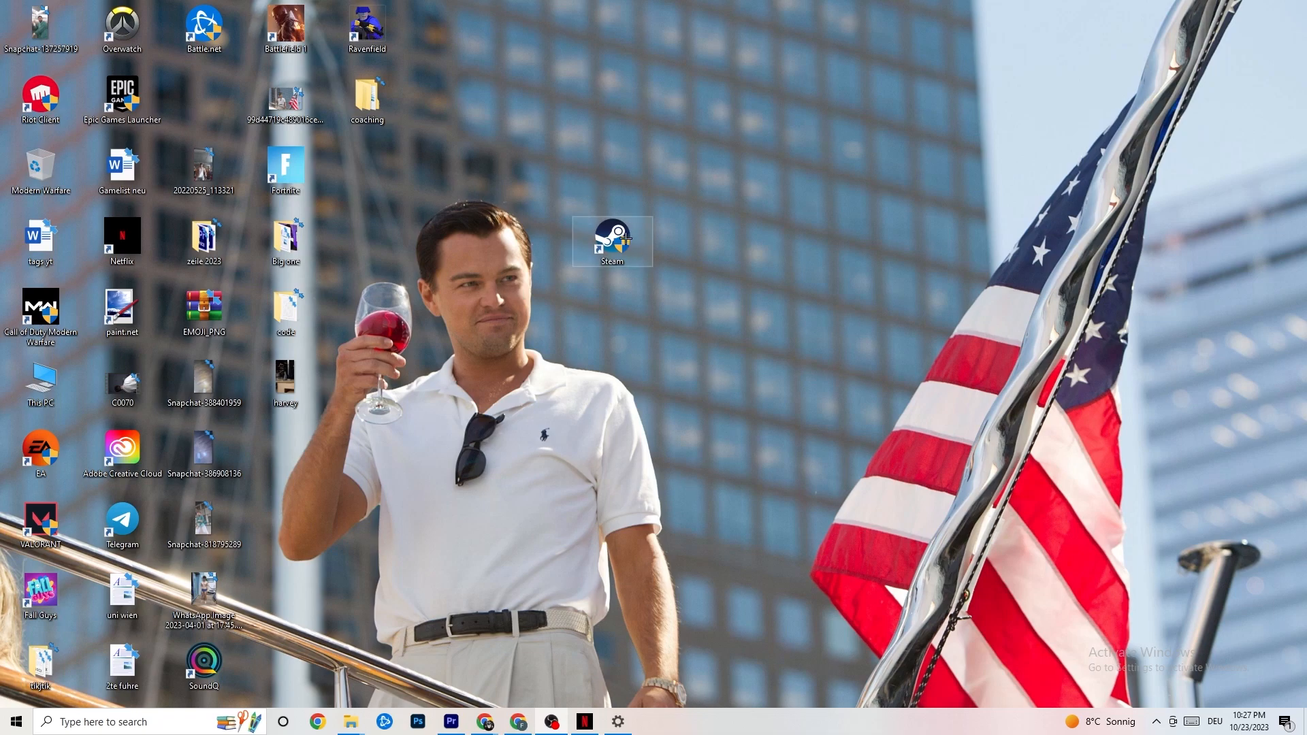
click(1, 733)
click(484, 614)
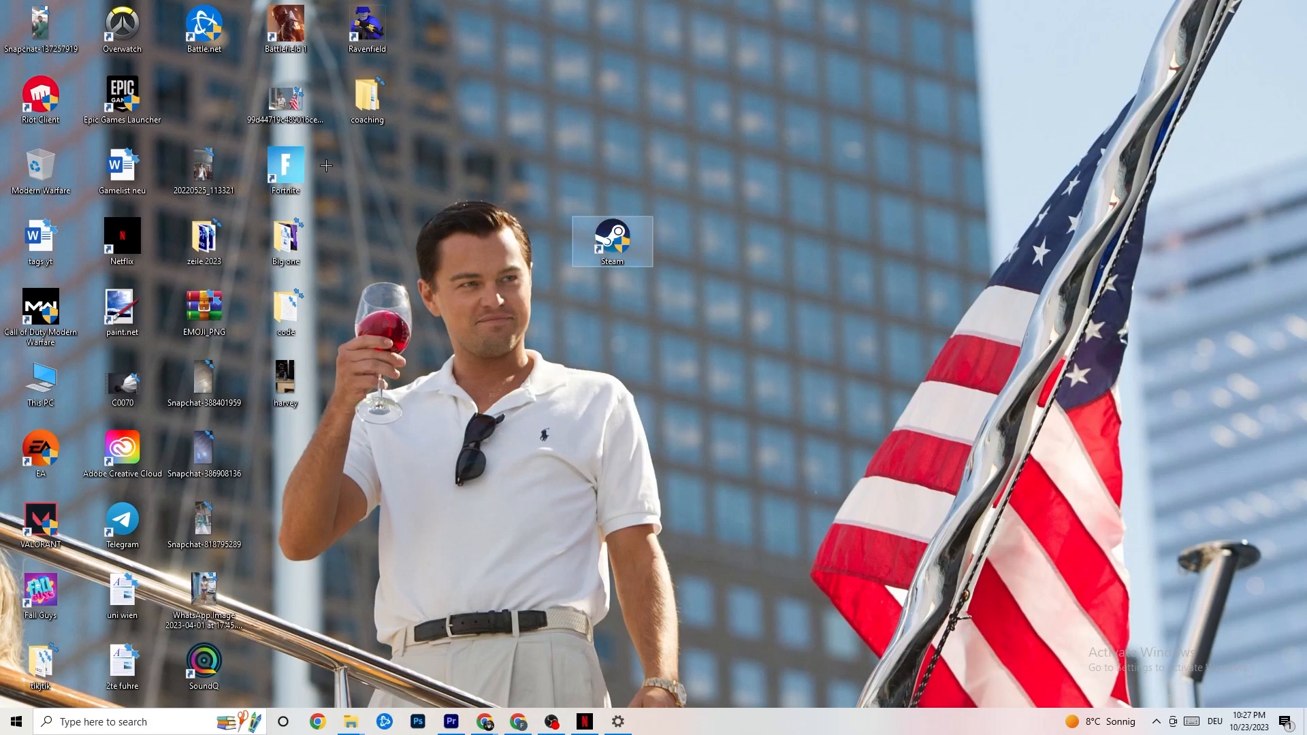
right_click(600, 249)
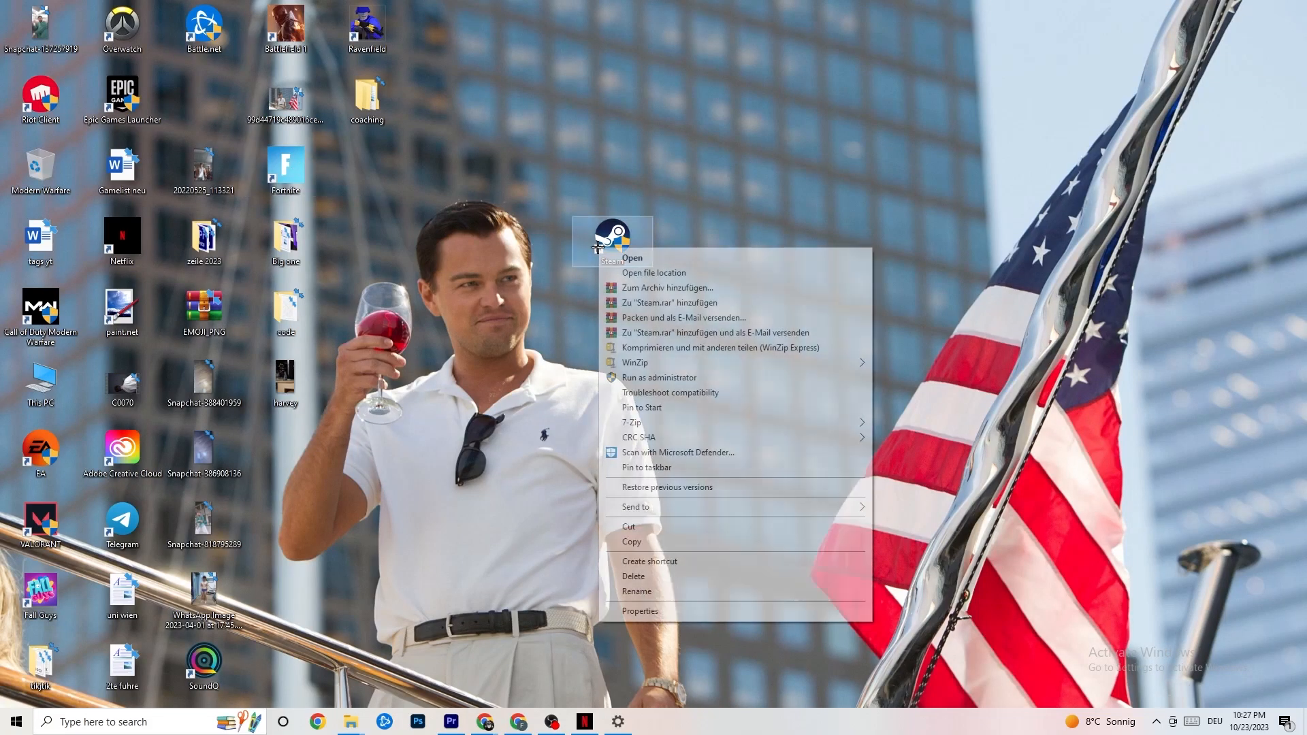
click(560, 383)
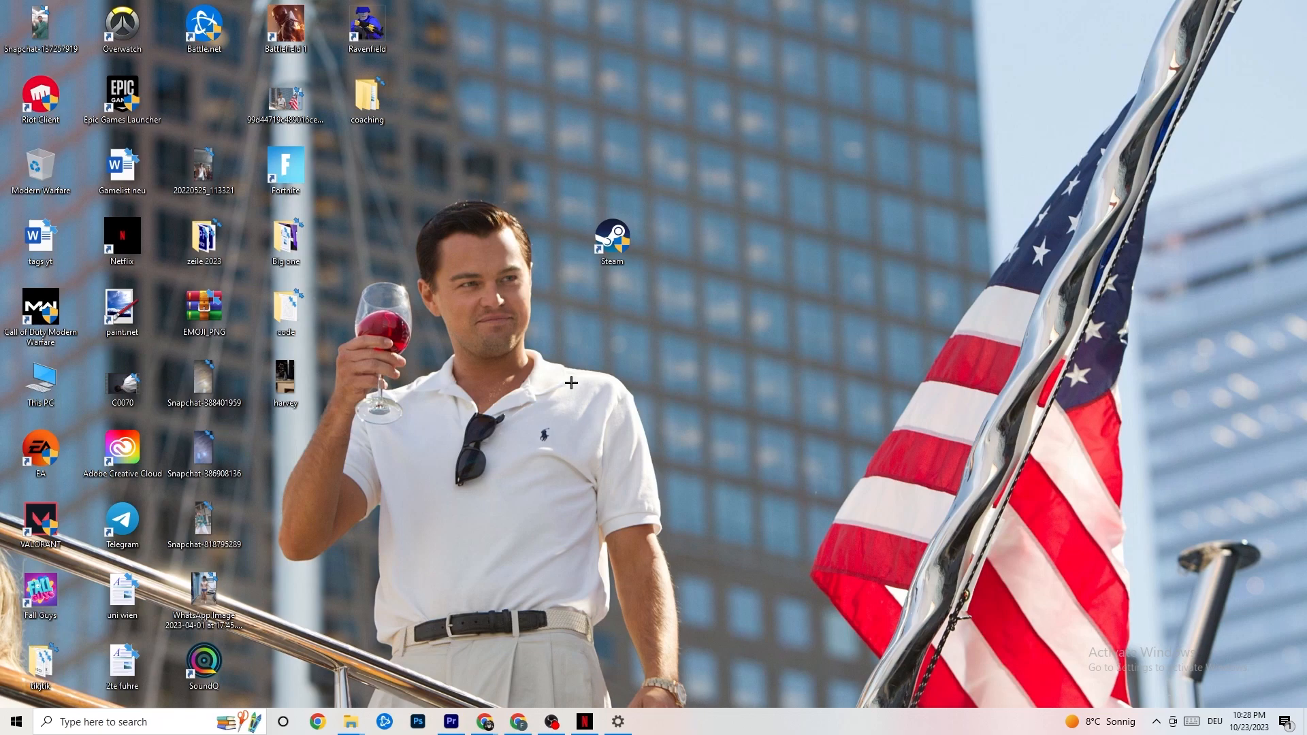
- Open Task Manager maximized and examine the running apps and the actions available for the Google Chrome process
right_click(726, 730)
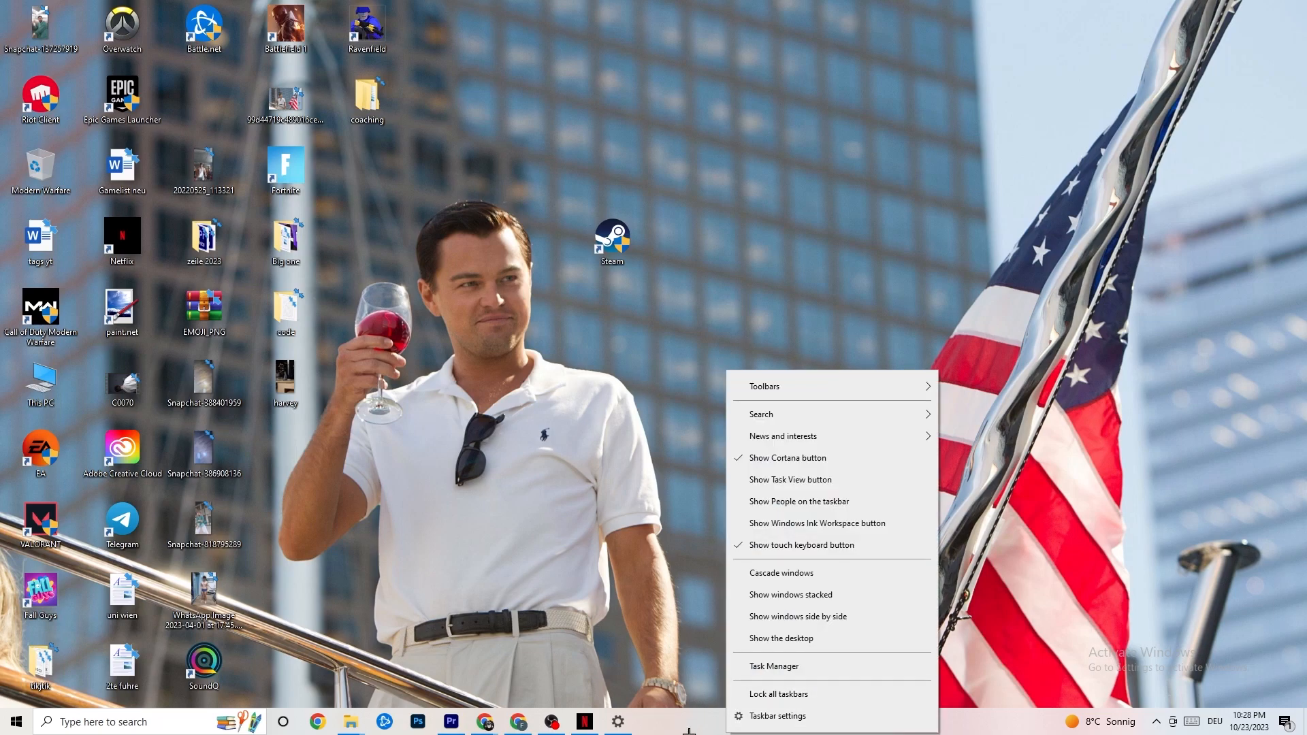
click(782, 666)
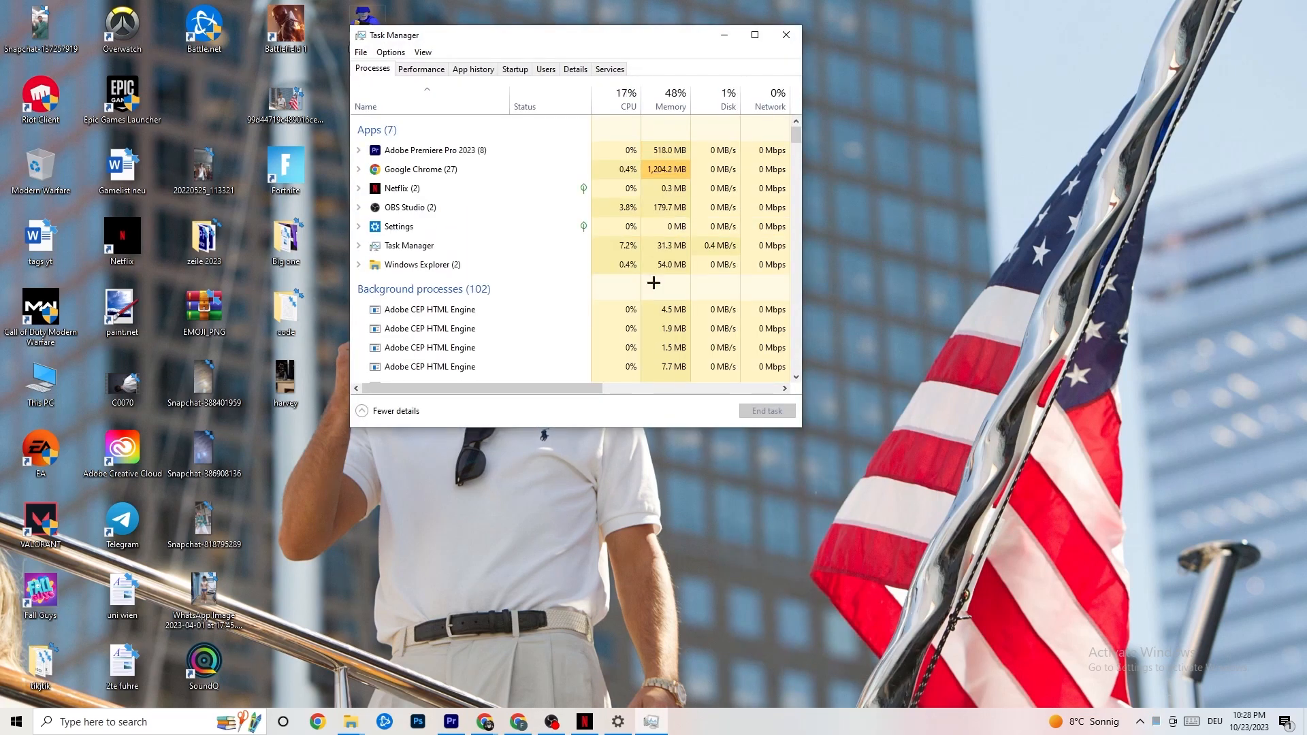
click(754, 35)
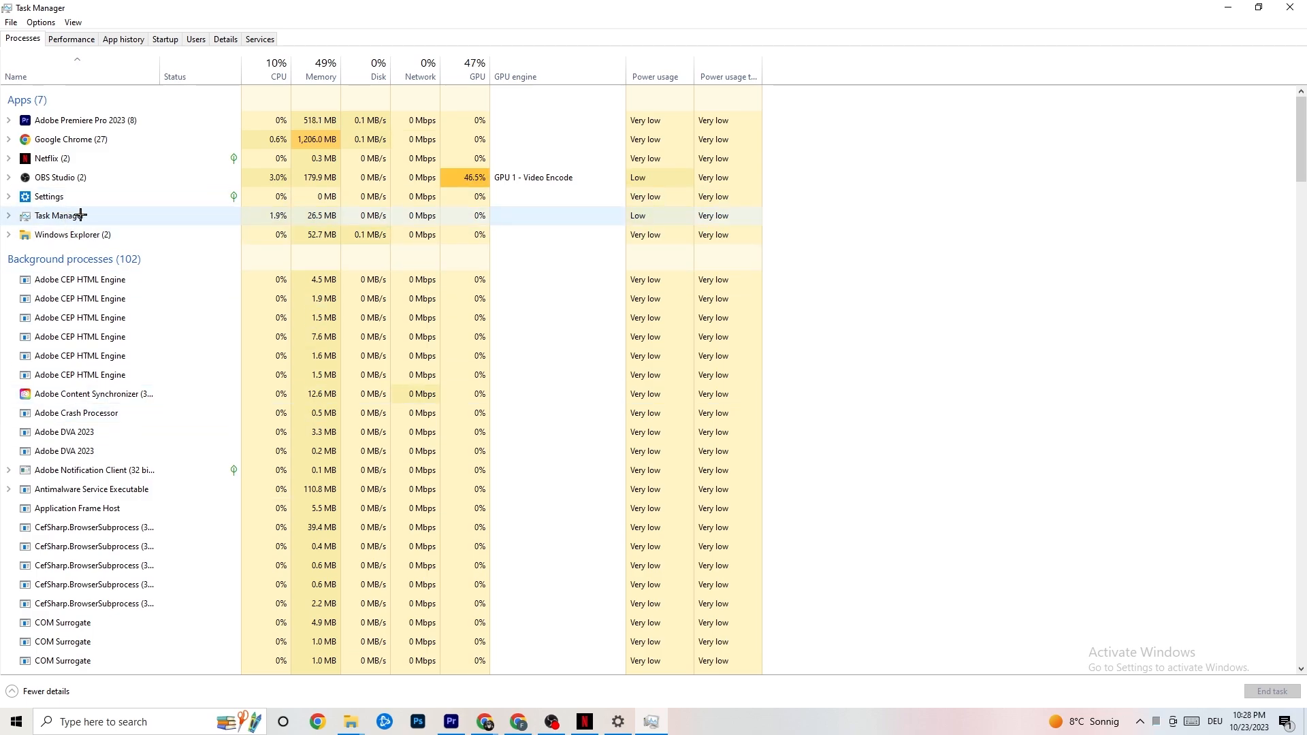
right_click(91, 139)
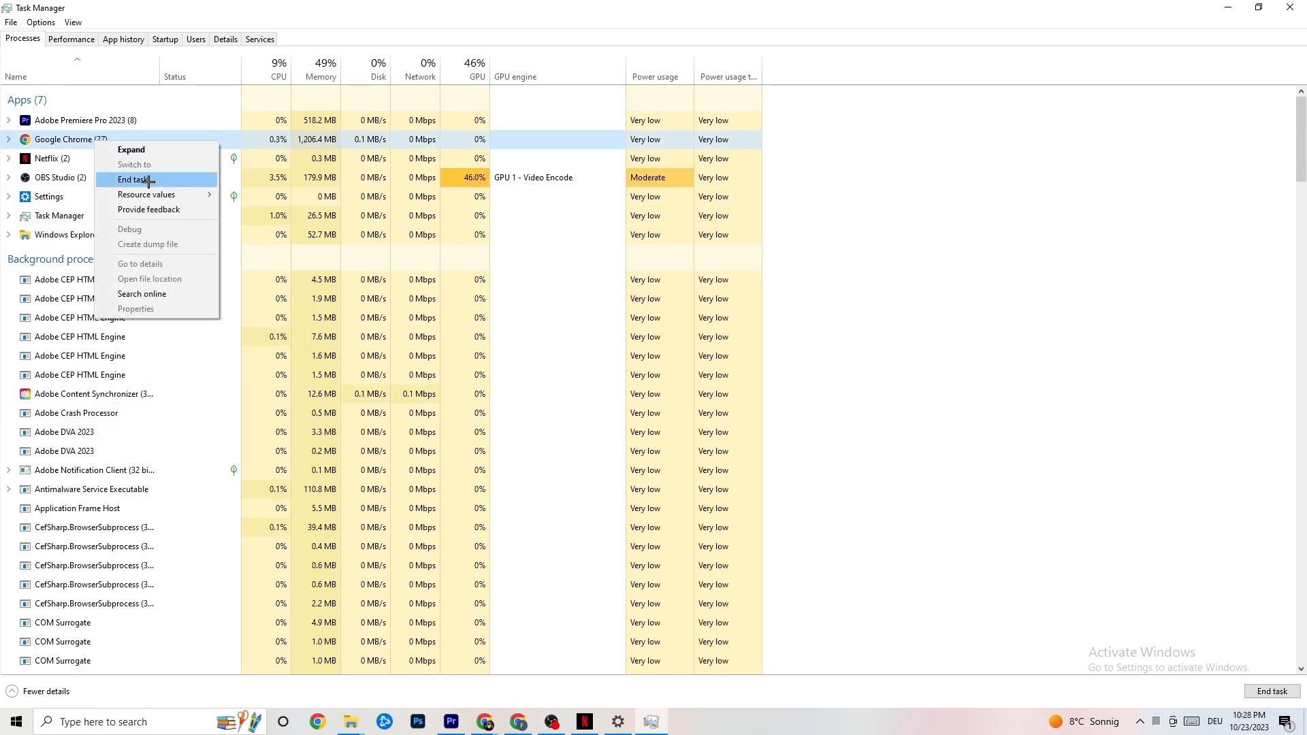
click(906, 167)
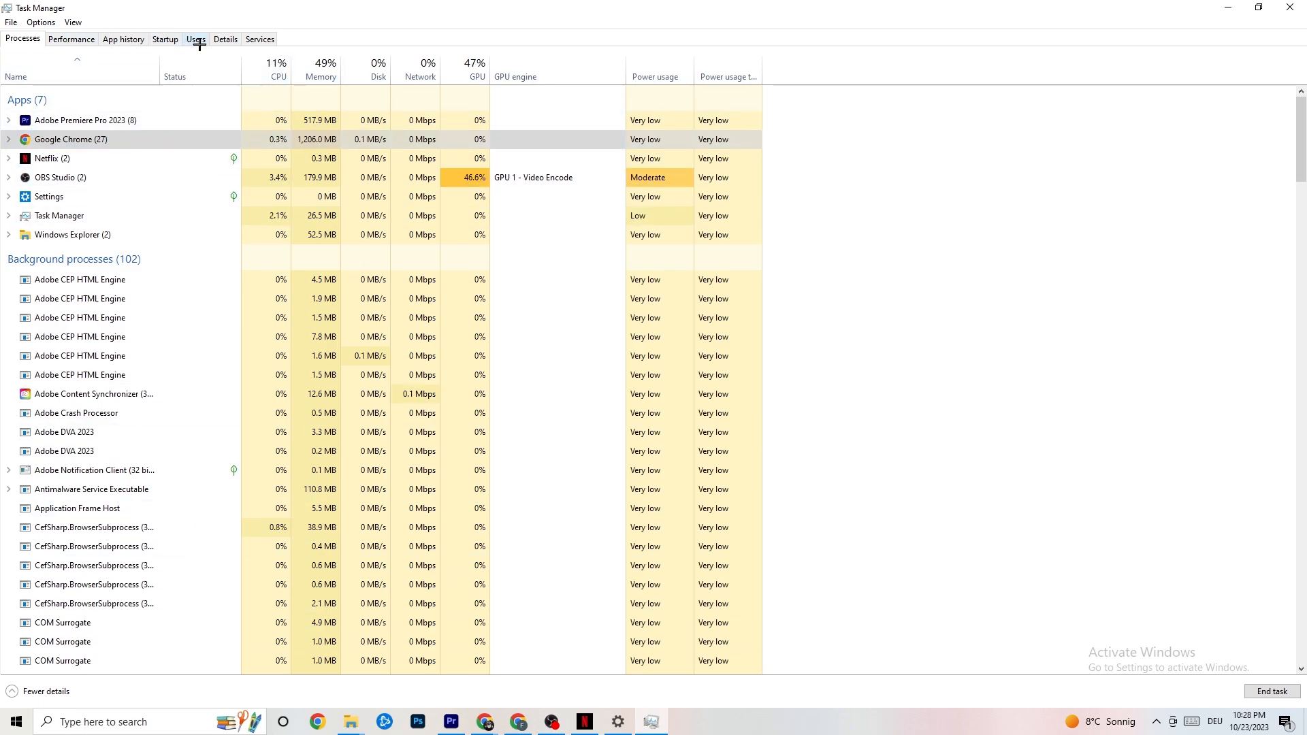
- Examine the priority levels available for the Adobe Premiere Pro process in Task Manager's detailed process list
click(226, 39)
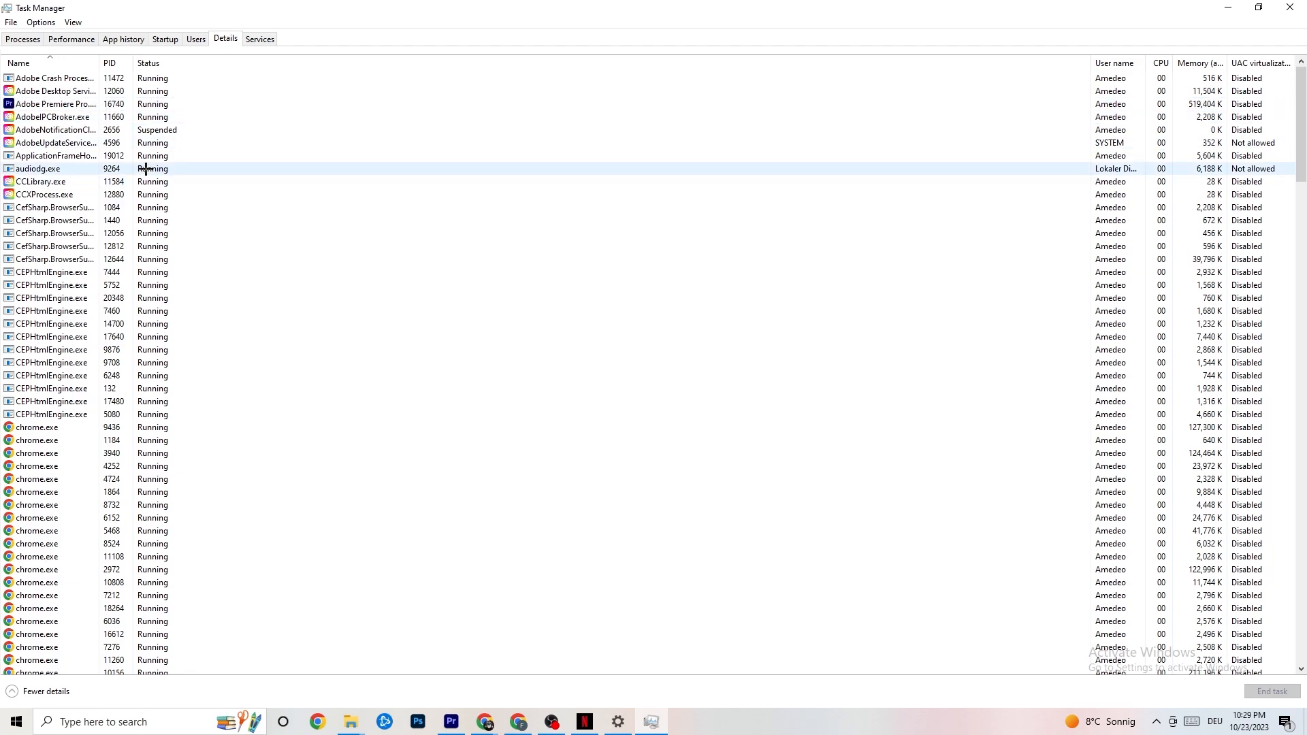
right_click(71, 108)
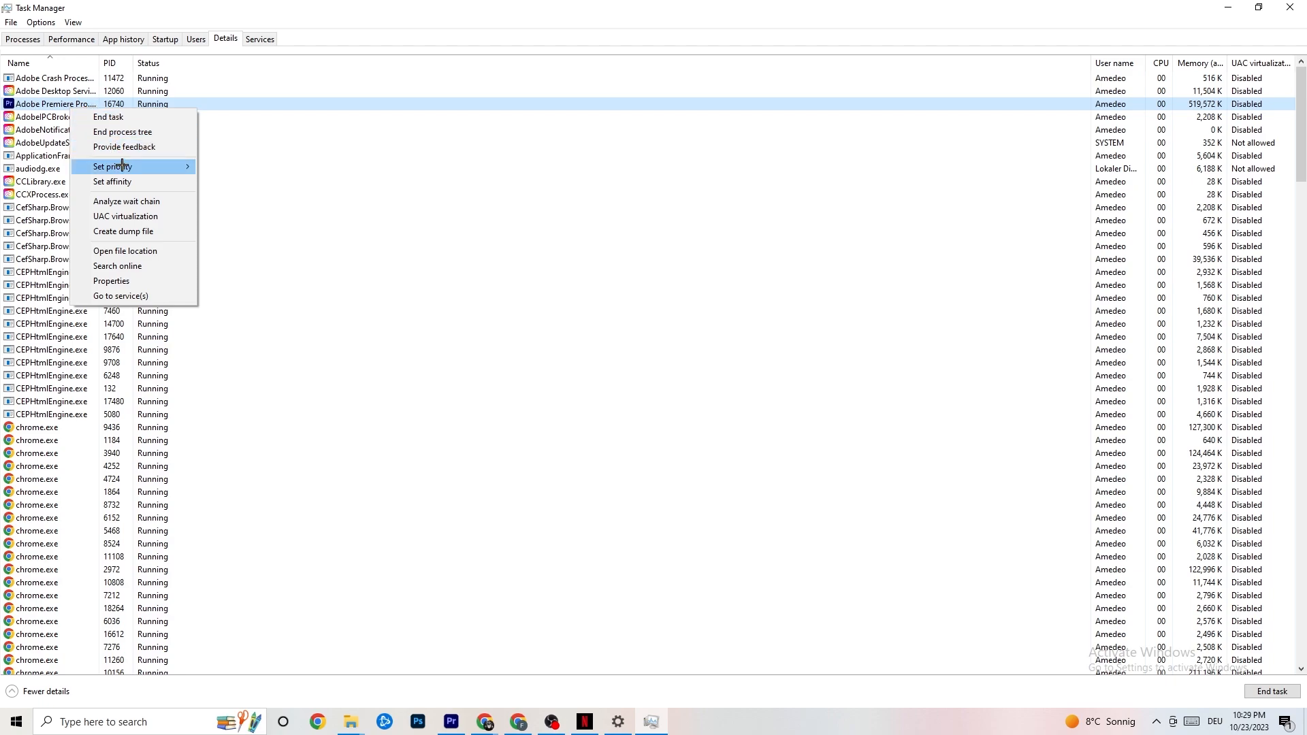
mouse_move(122, 166)
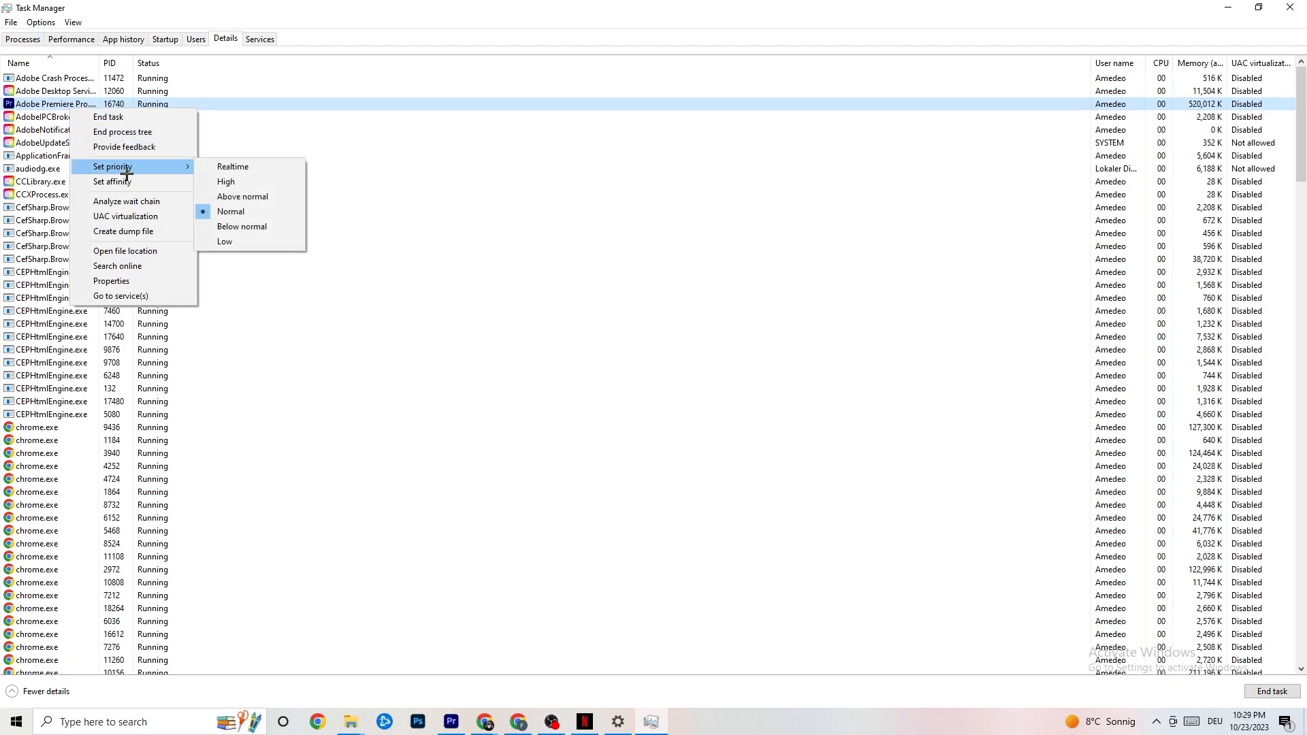
click(181, 163)
click(181, 162)
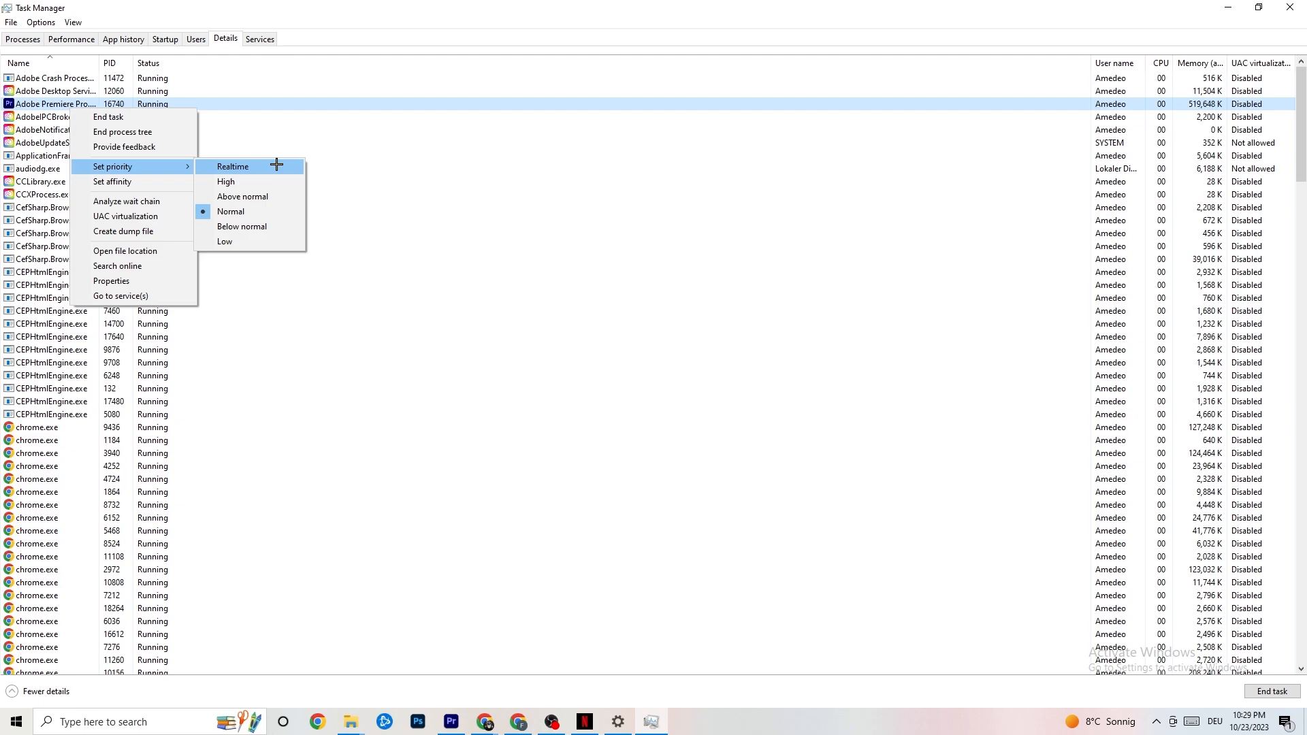
click(353, 141)
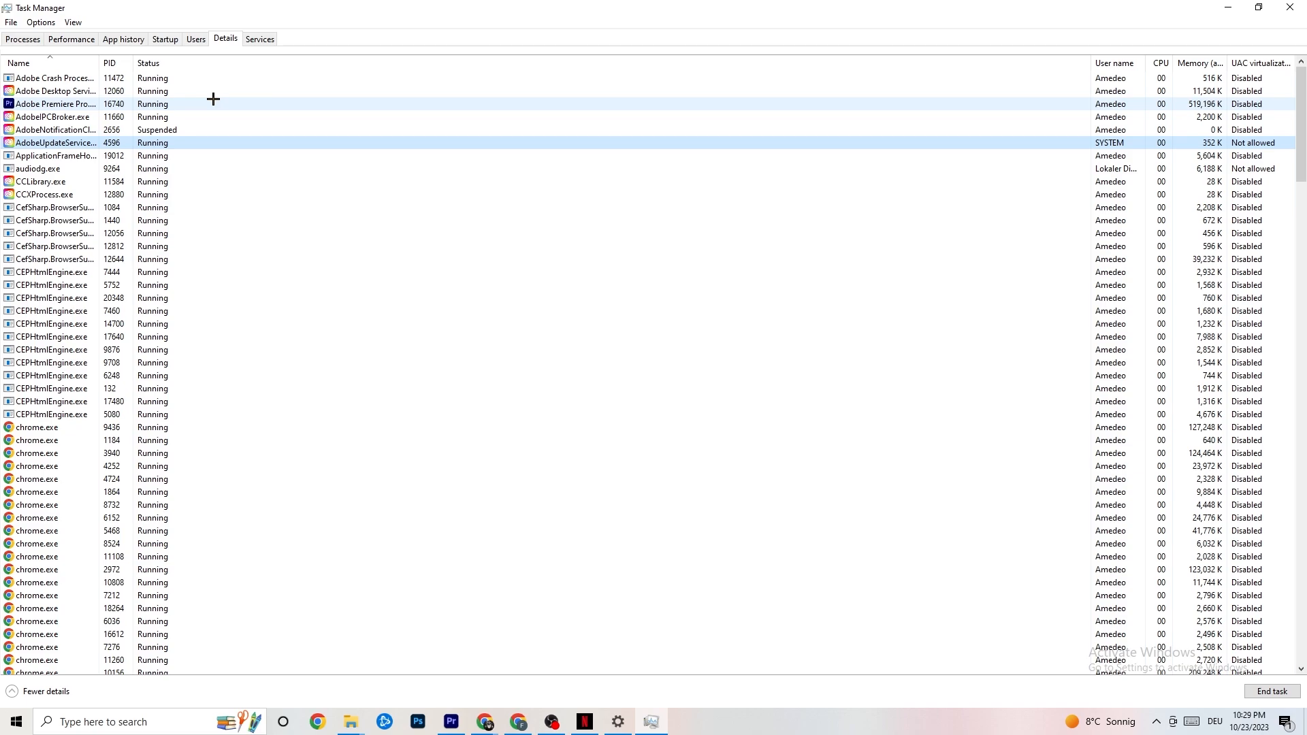
- Review the startup programs and the actions available for Razer Synapse, and close Task Manager
click(165, 39)
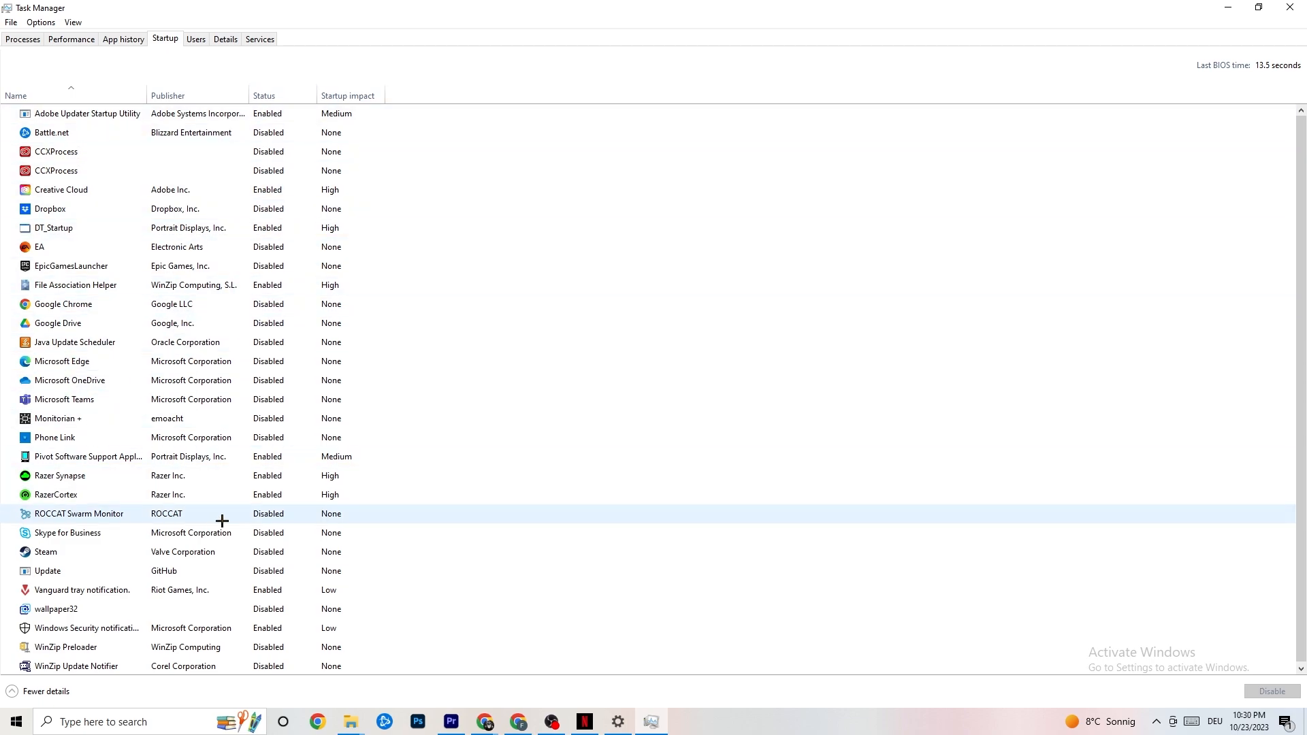
right_click(265, 478)
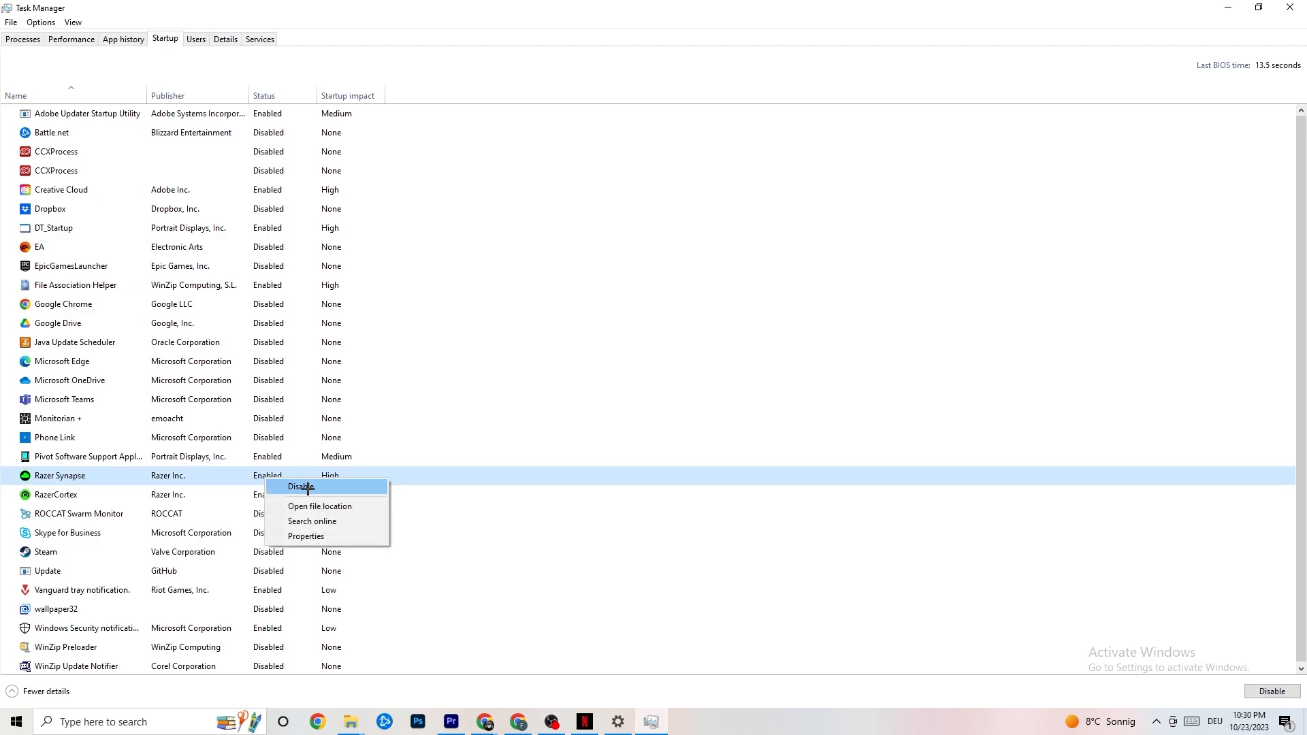
click(674, 69)
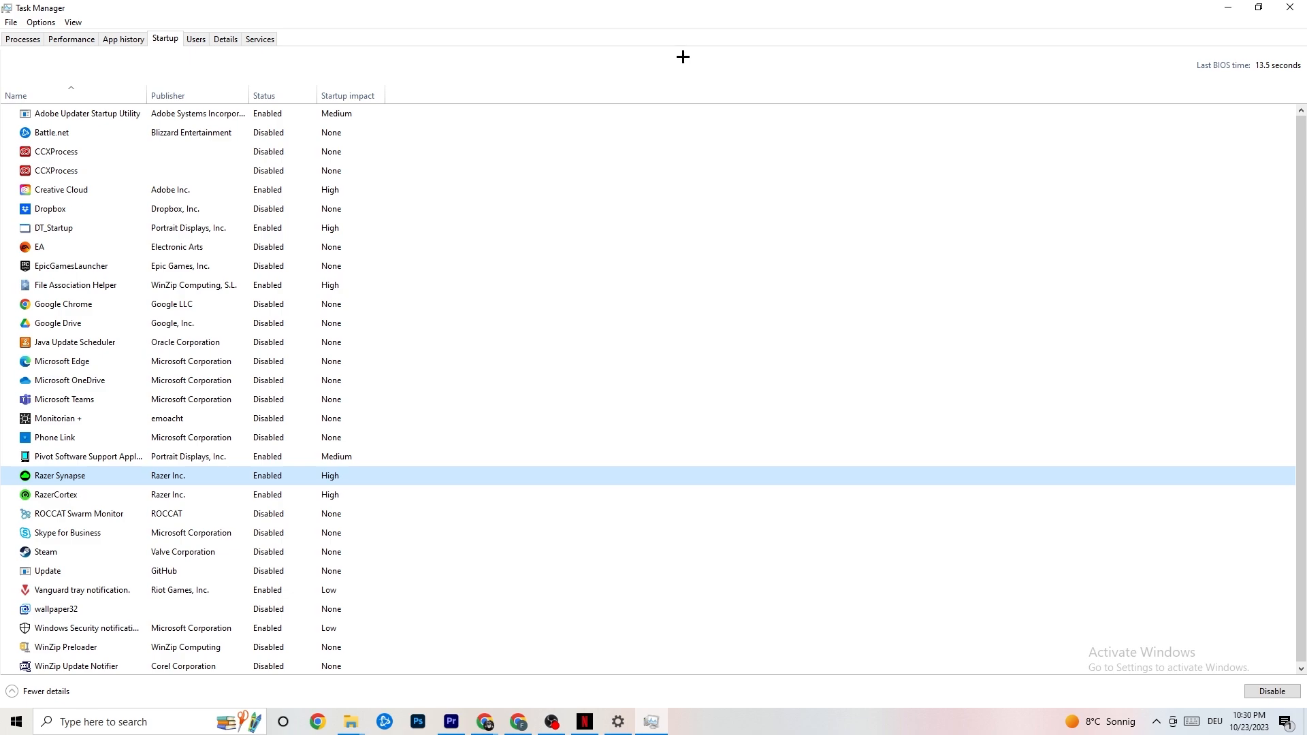
click(1284, 6)
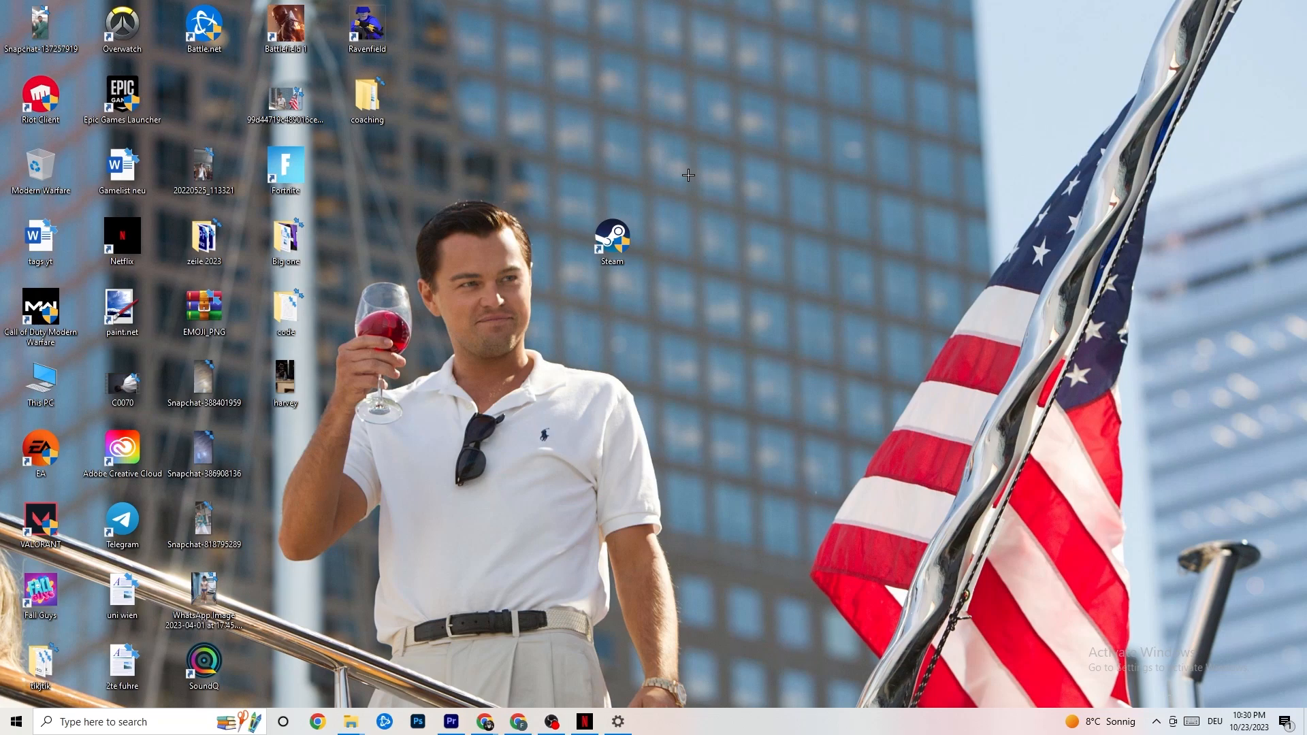
- Open the Windows display settings and check the scaling choices for text, apps and other items
click(13, 726)
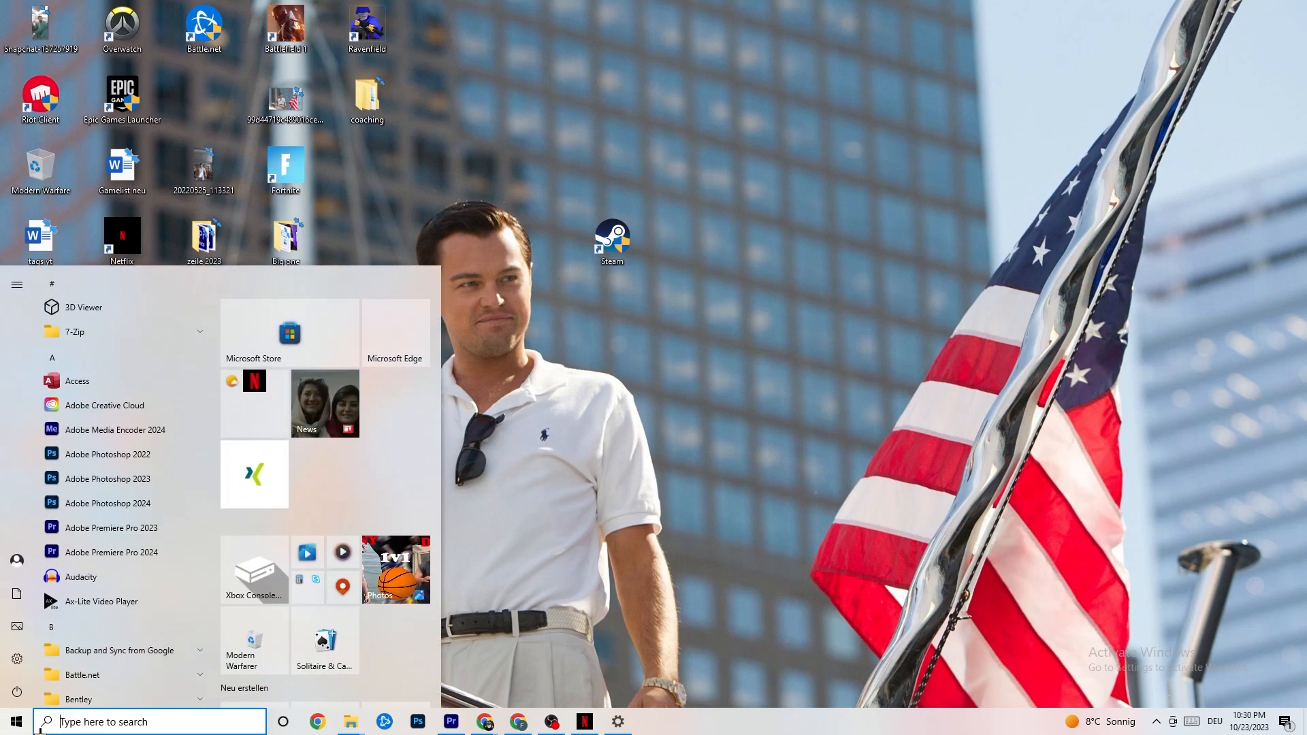
click(17, 658)
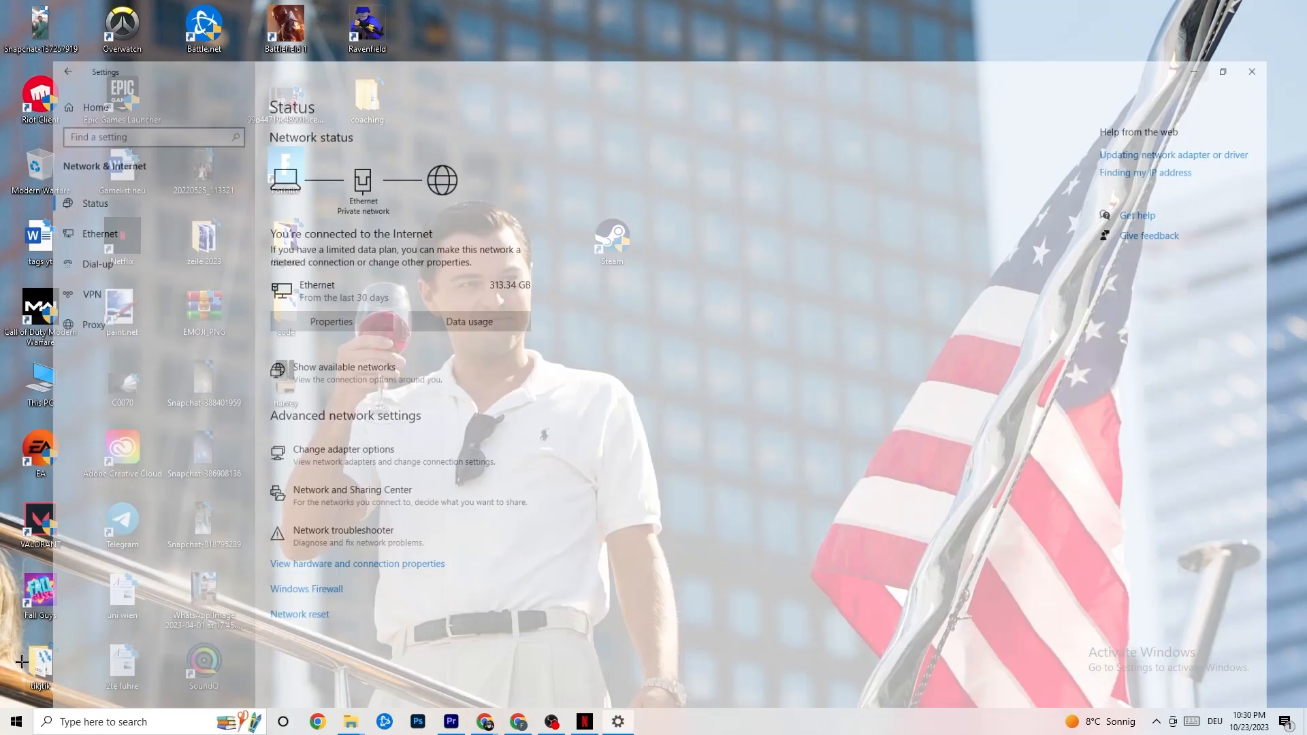
click(42, 50)
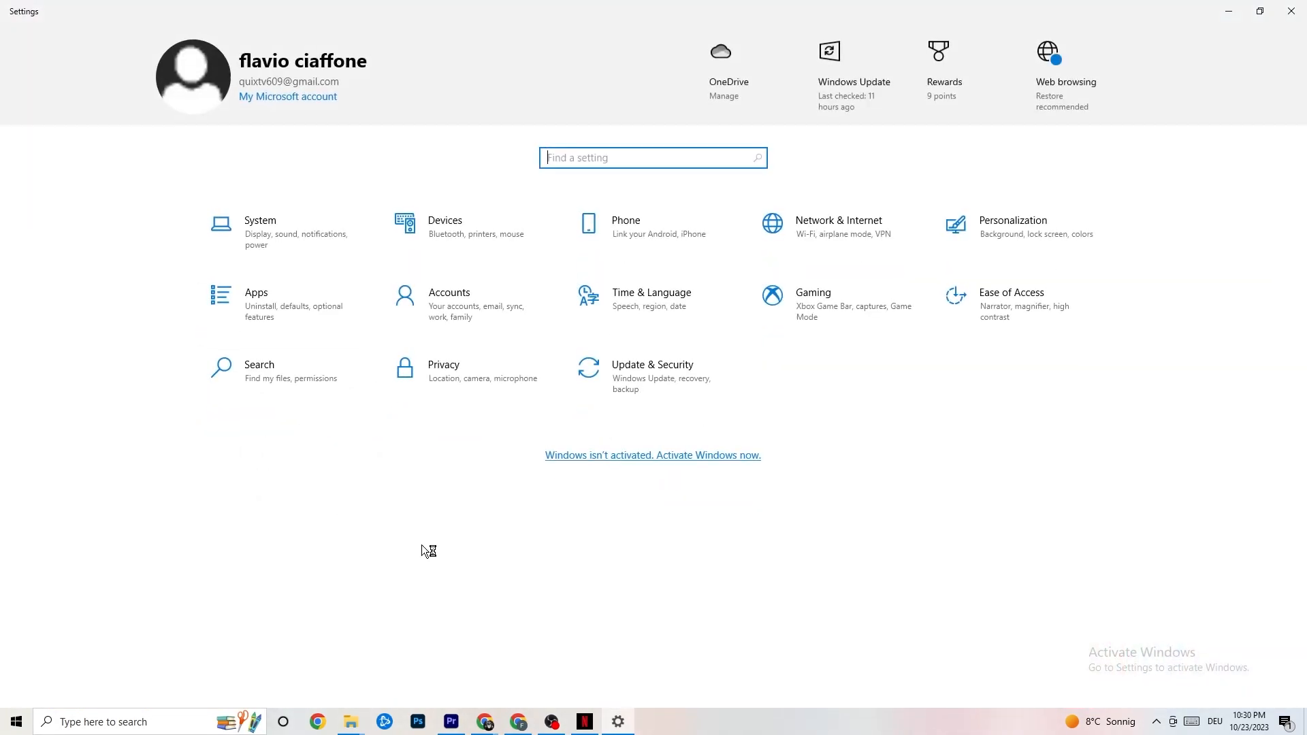
click(286, 230)
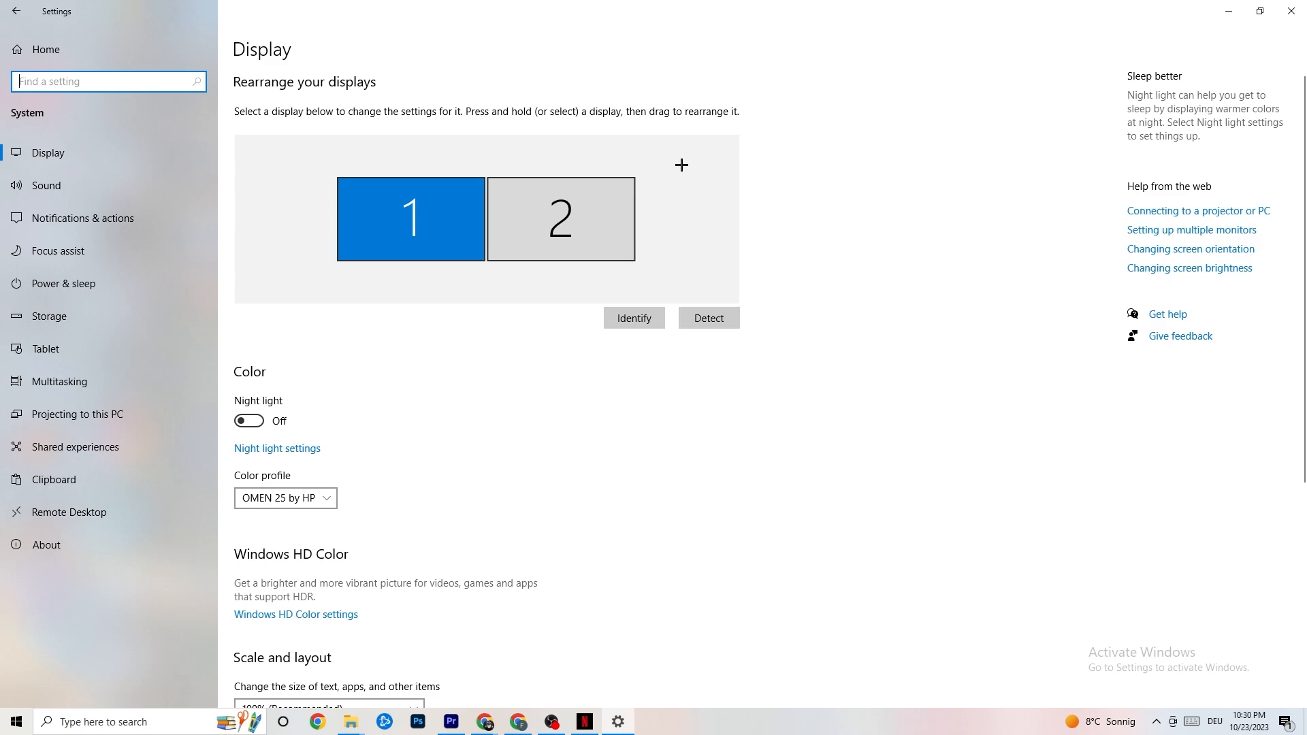
scroll(636, 152, down, 5)
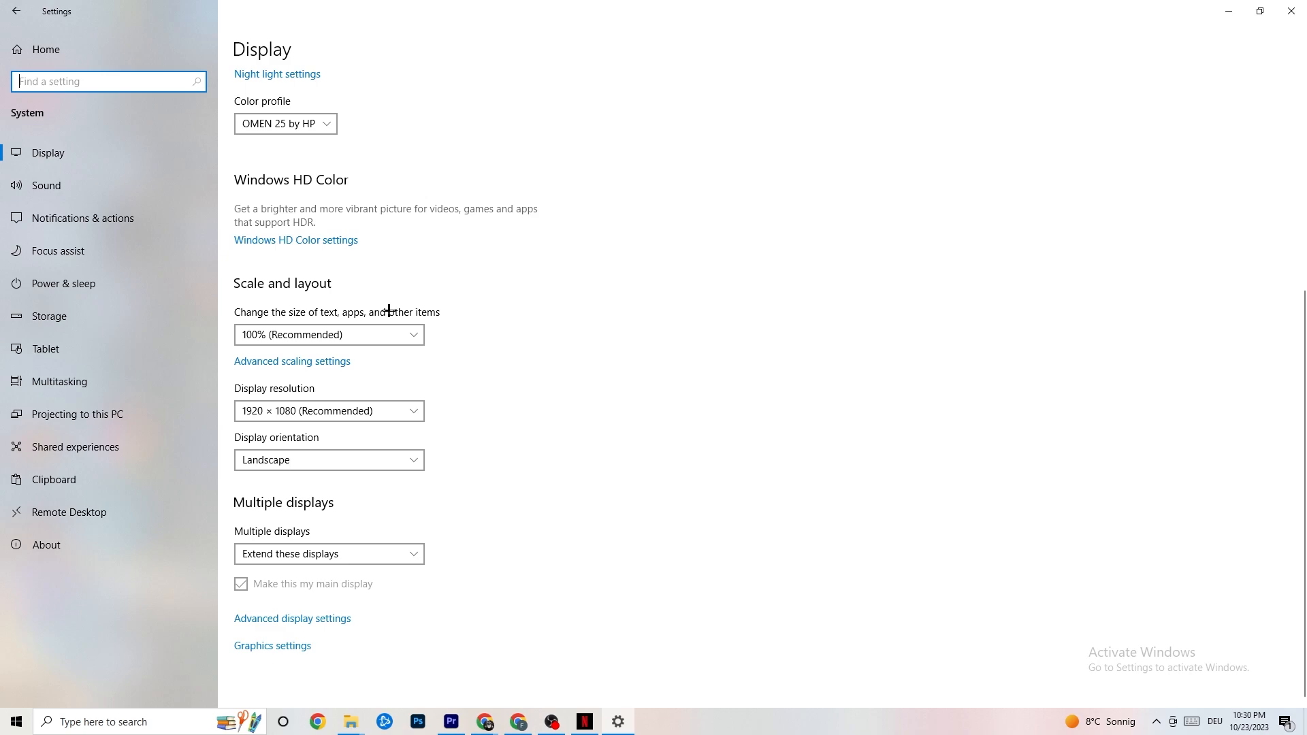
click(381, 334)
click(514, 263)
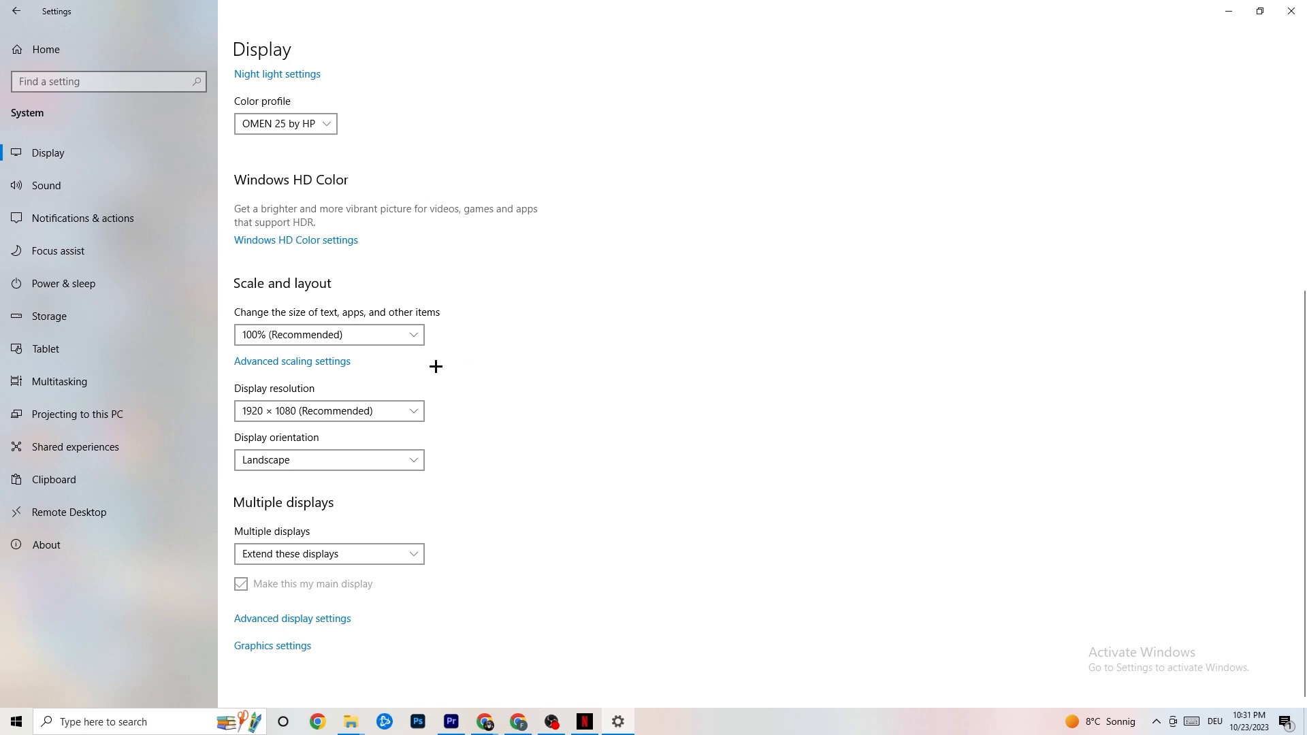
- Review the available power plans in the additional power settings, and close the Power Options window
click(82, 281)
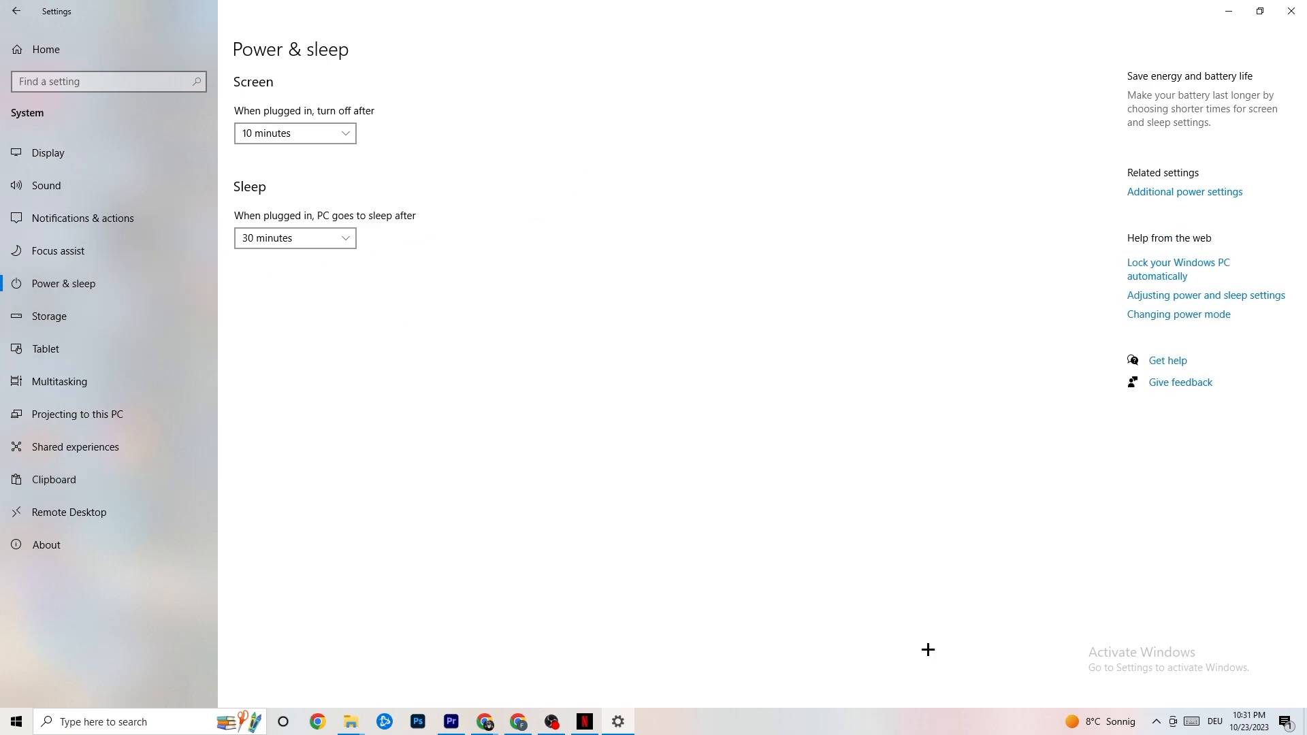
click(1209, 193)
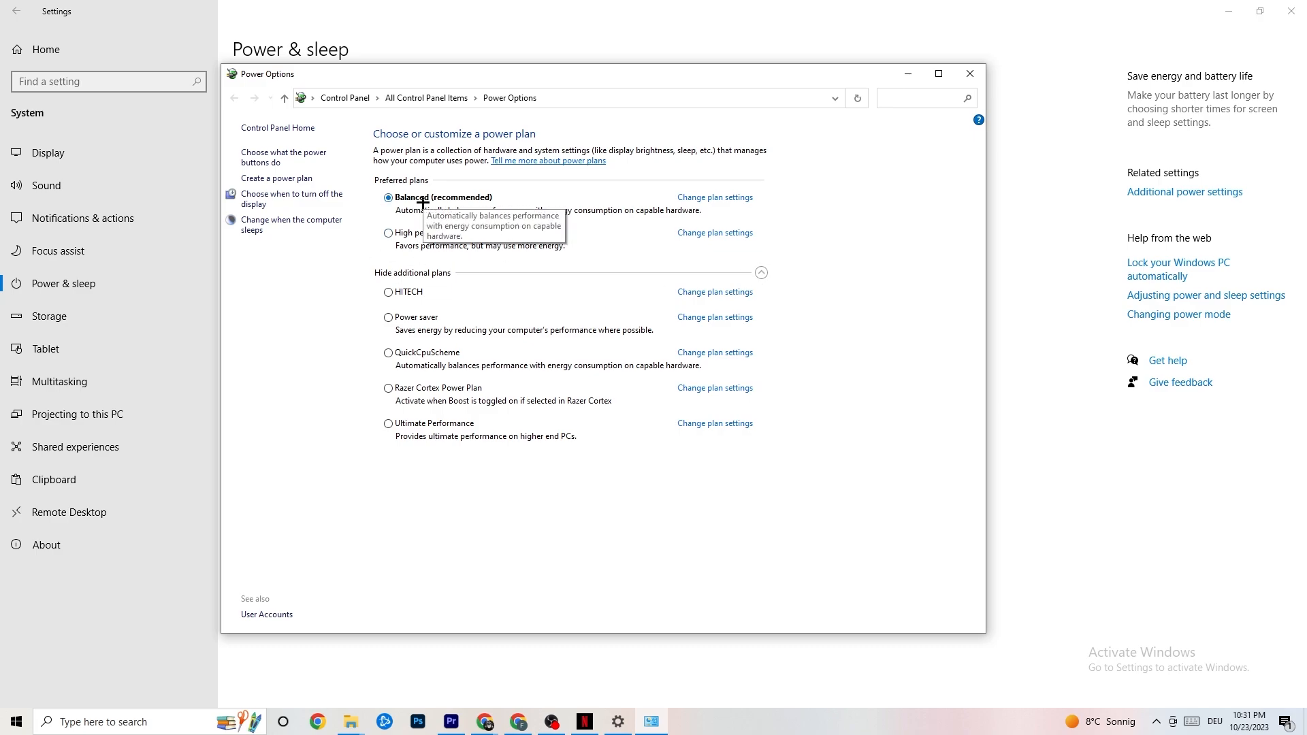
click(968, 72)
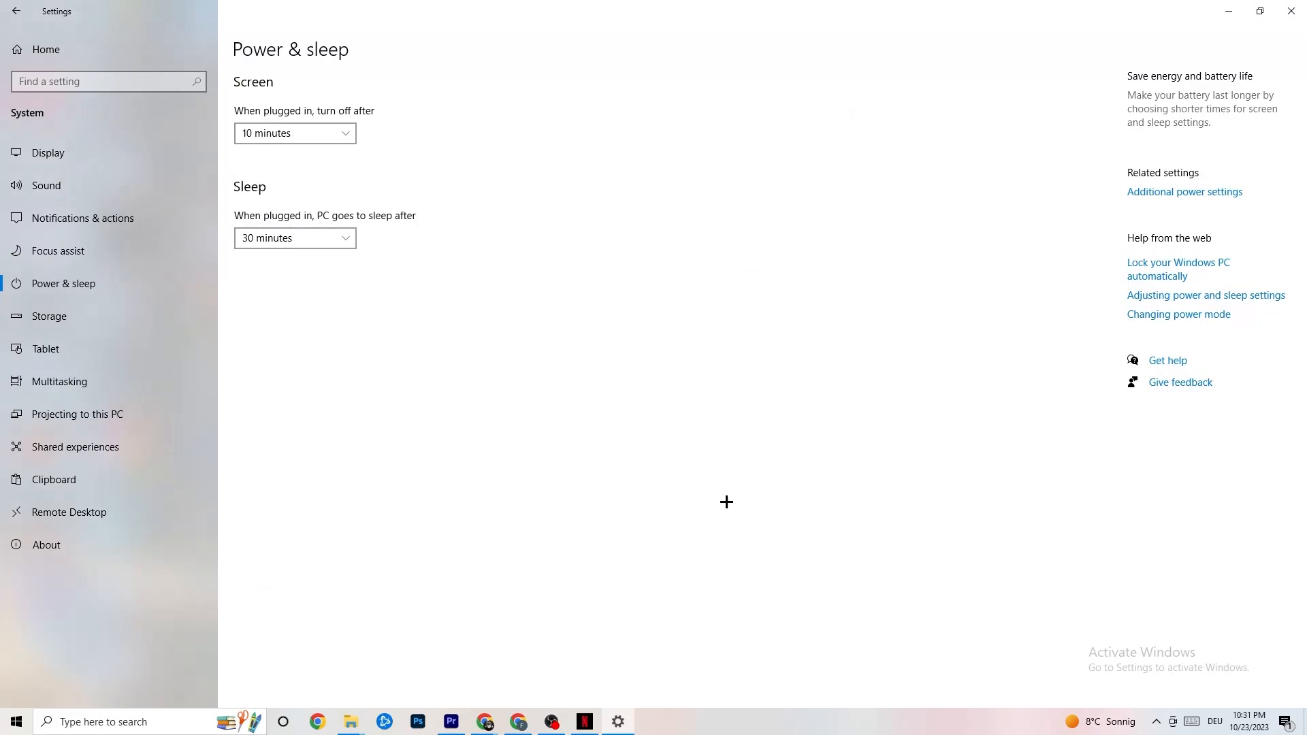
- Open the Storage Sense configuration in the storage settings and check the choices for how often it runs, keeping every week
click(102, 329)
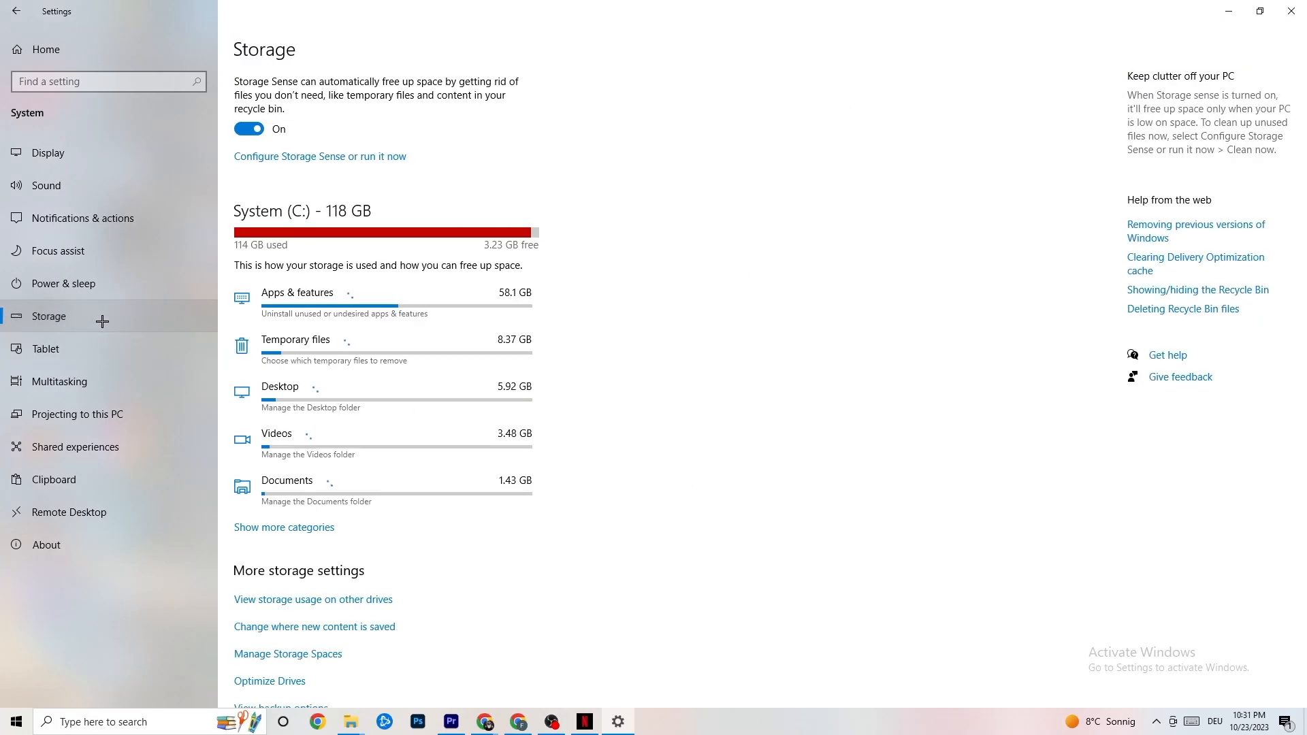
click(309, 160)
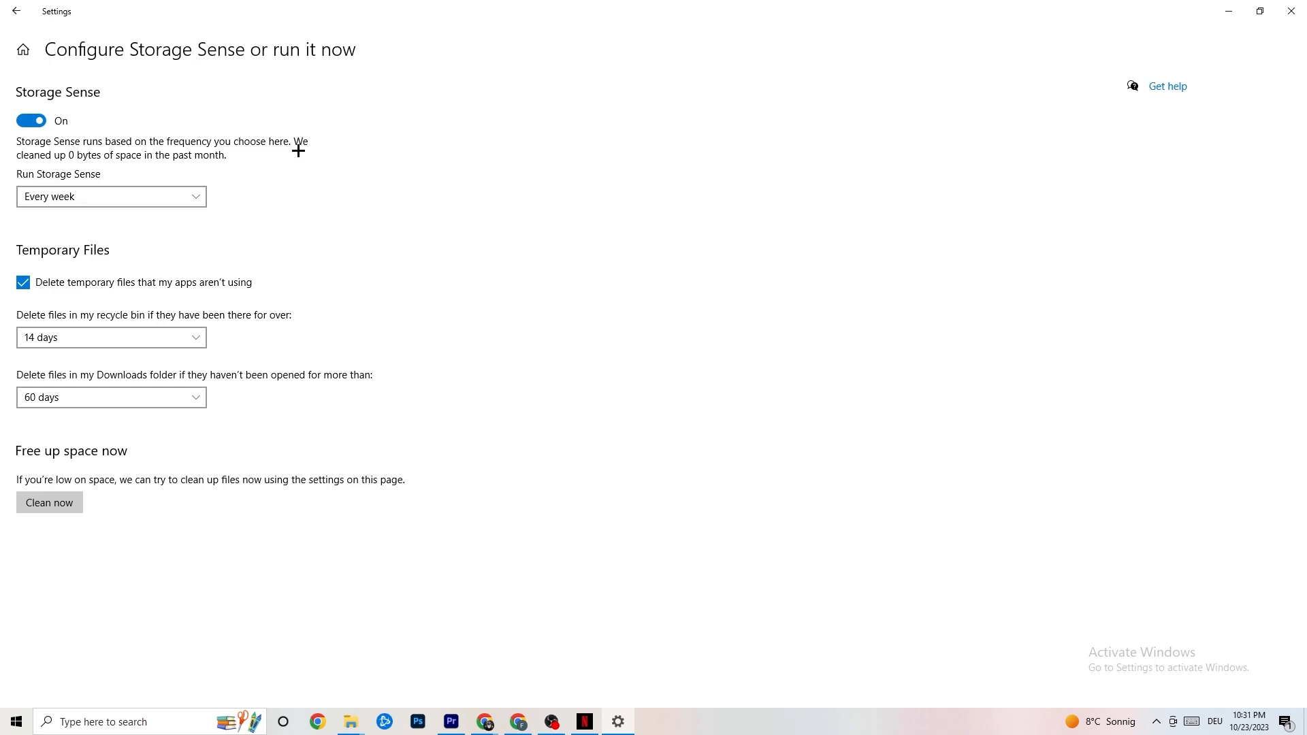
click(164, 198)
click(143, 199)
click(191, 199)
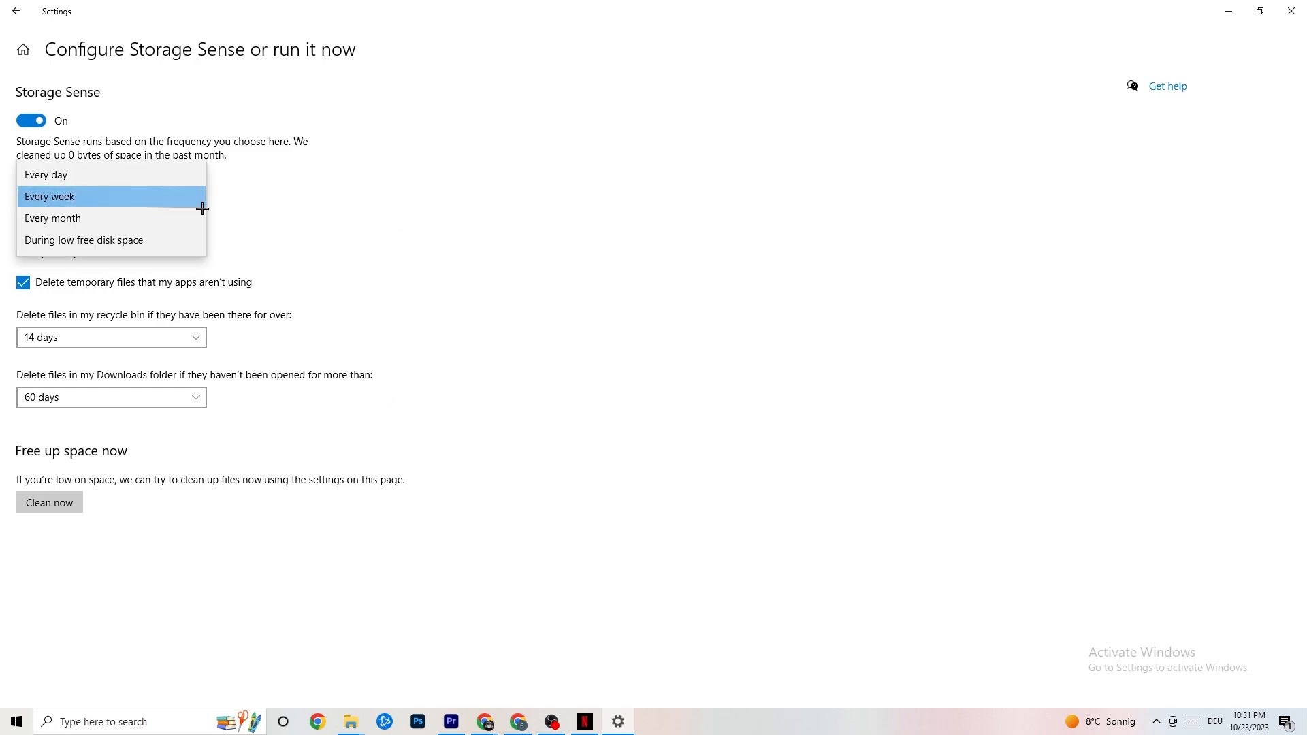
click(202, 204)
- Check the recycle bin deletion periods, clean up files now with Storage Sense, and return to the Settings home page
click(152, 335)
click(229, 426)
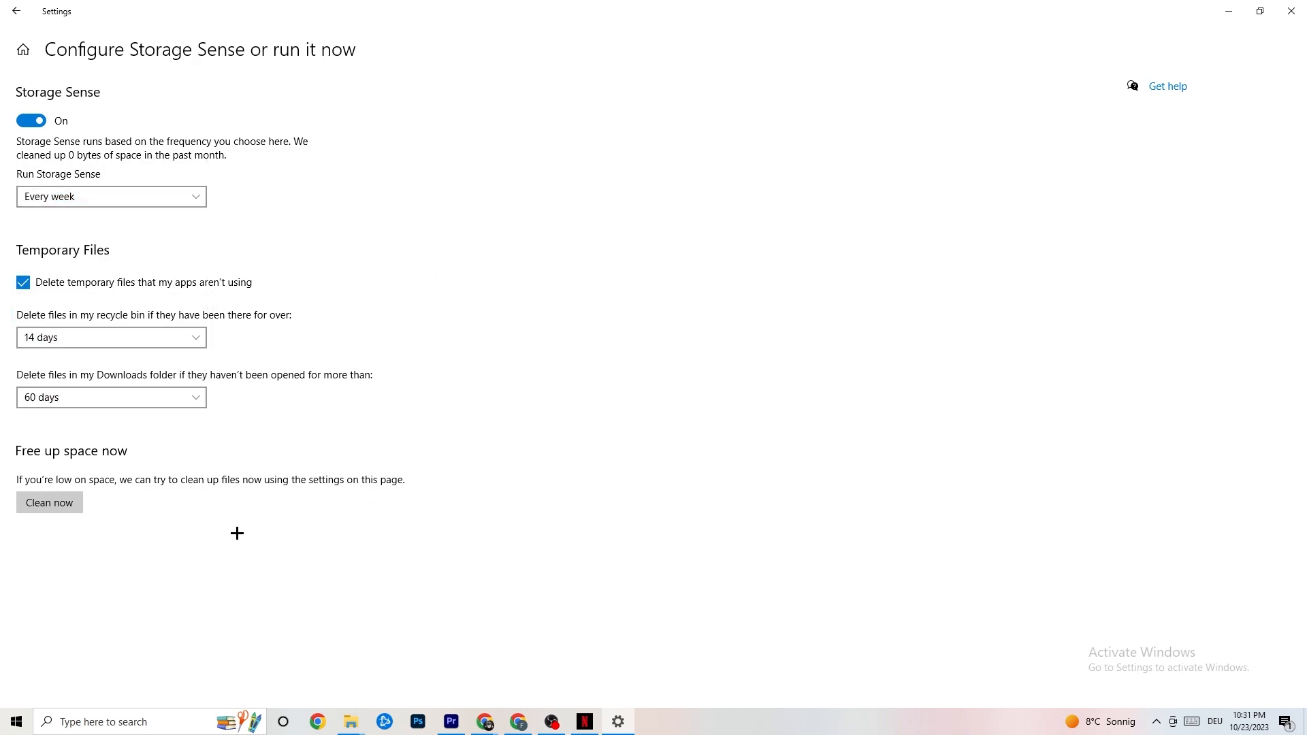
click(50, 502)
click(14, 8)
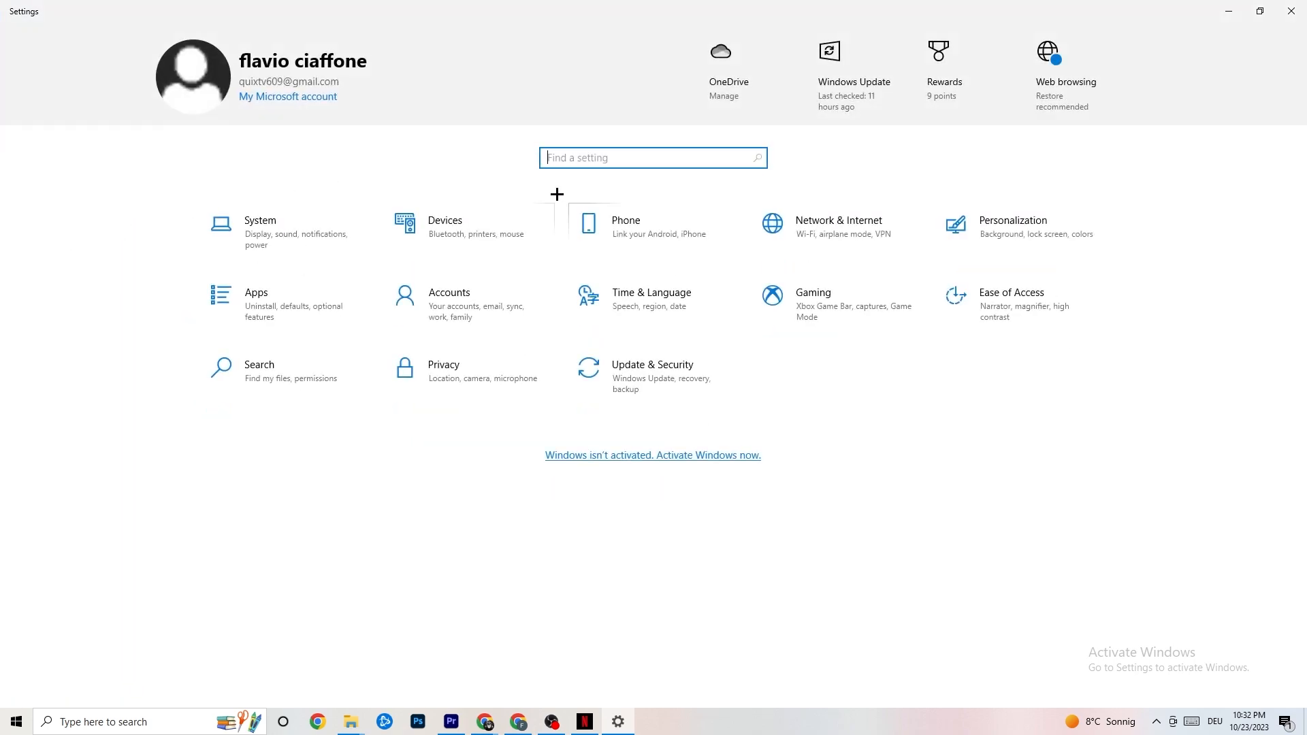
- Review the game capture and Game Mode options in the gaming settings, and return to the Settings home page
click(871, 310)
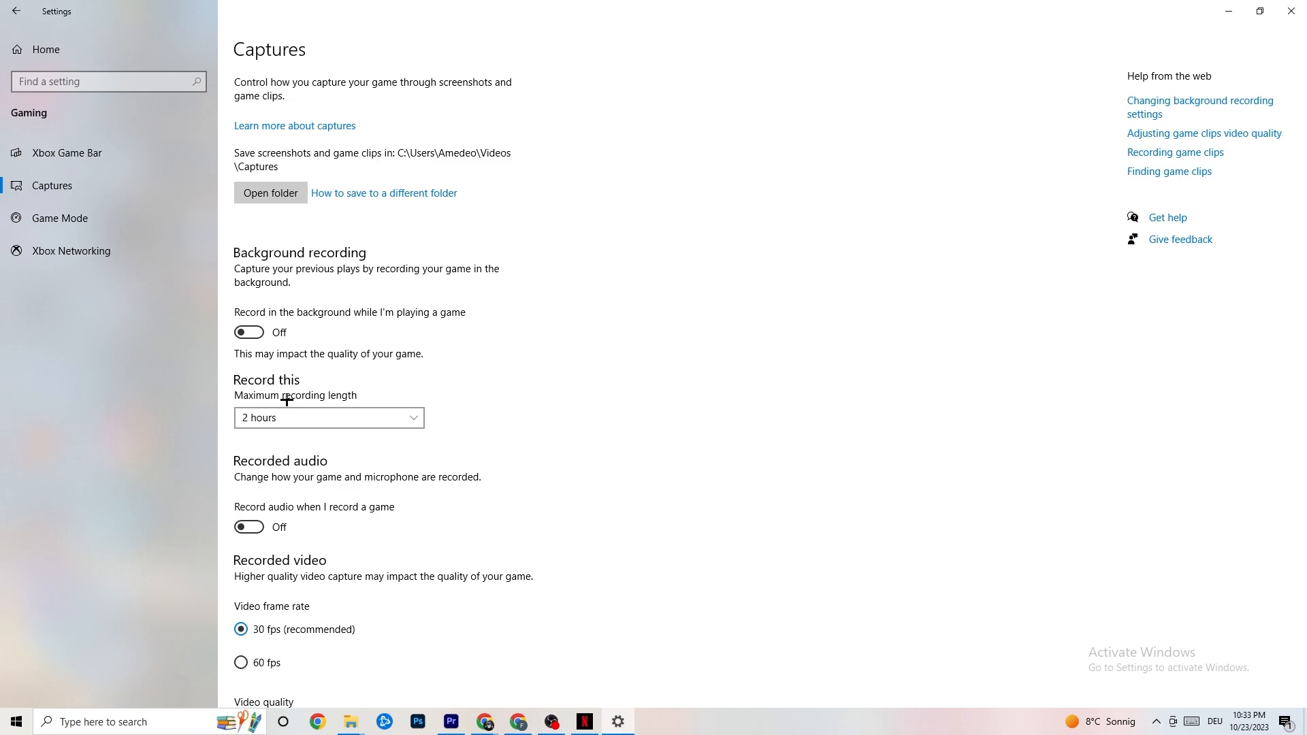
click(122, 231)
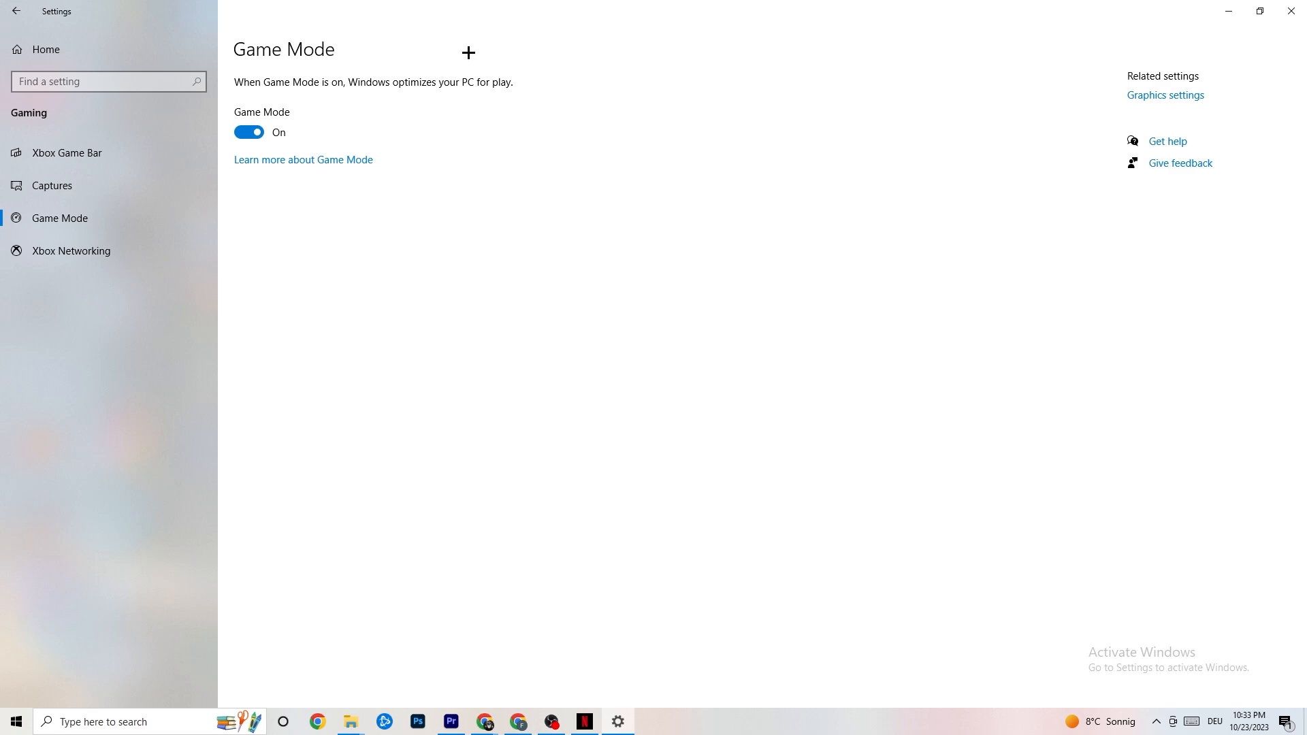
click(16, 11)
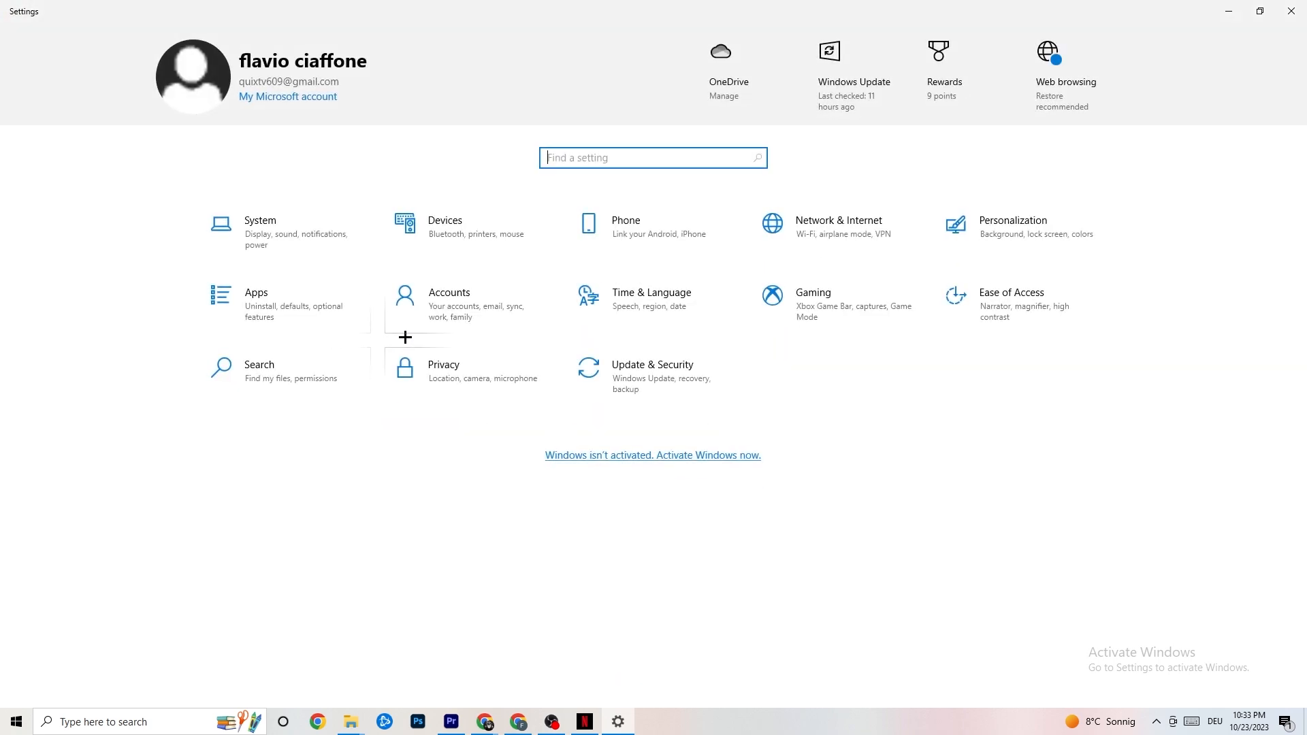
- Review the troubleshooting options and the Windows Update status under Update & Security, and close Settings
click(682, 391)
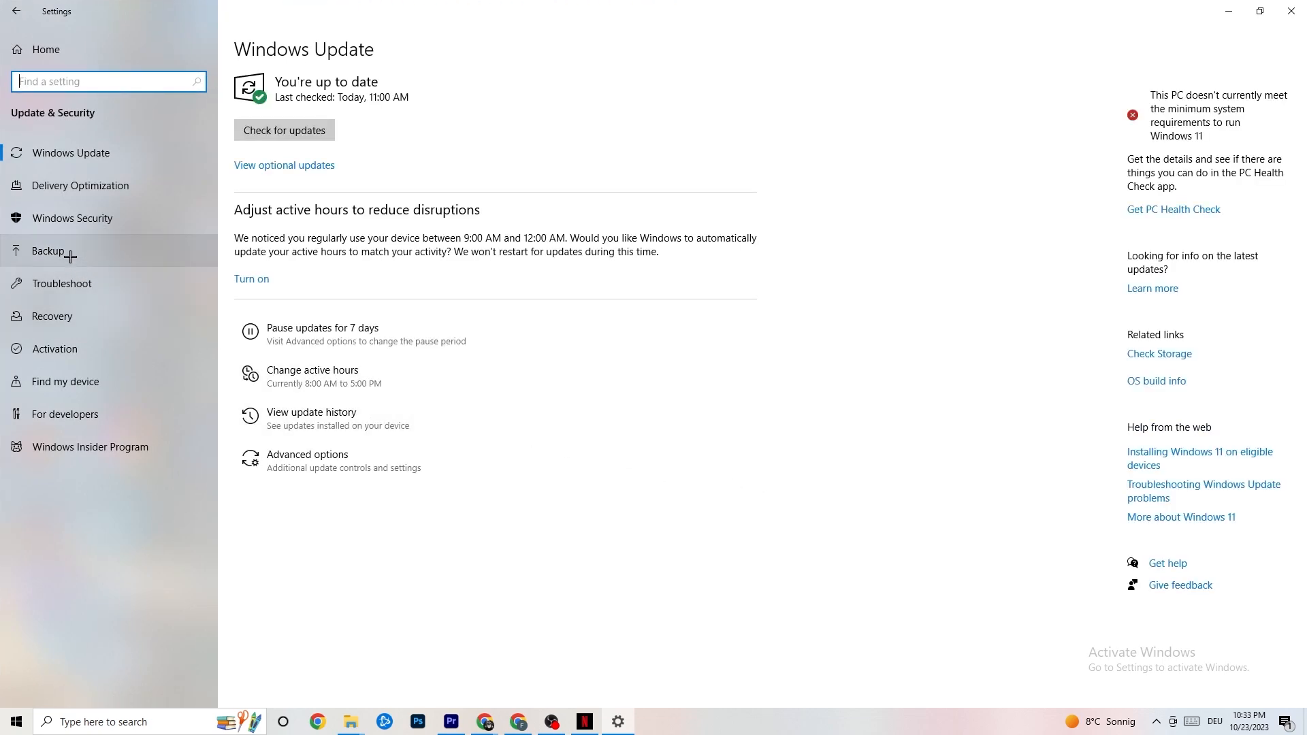
click(74, 282)
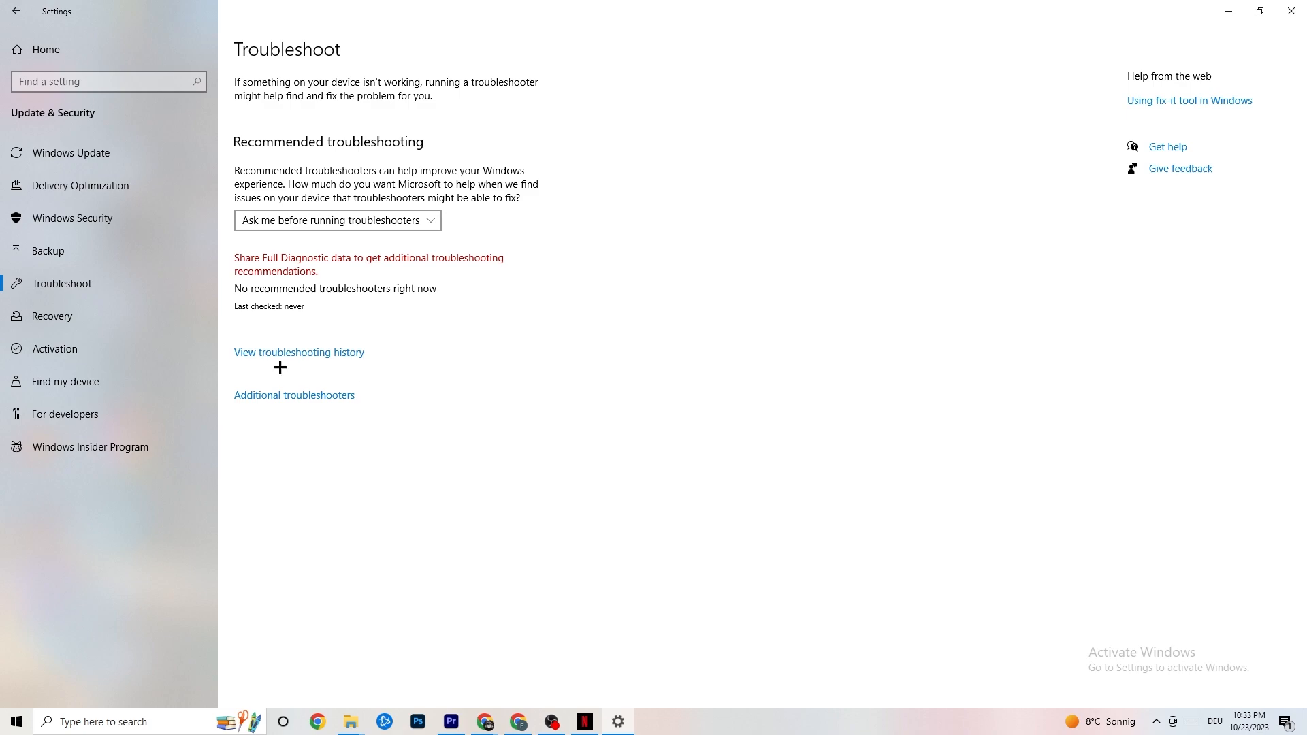
click(105, 160)
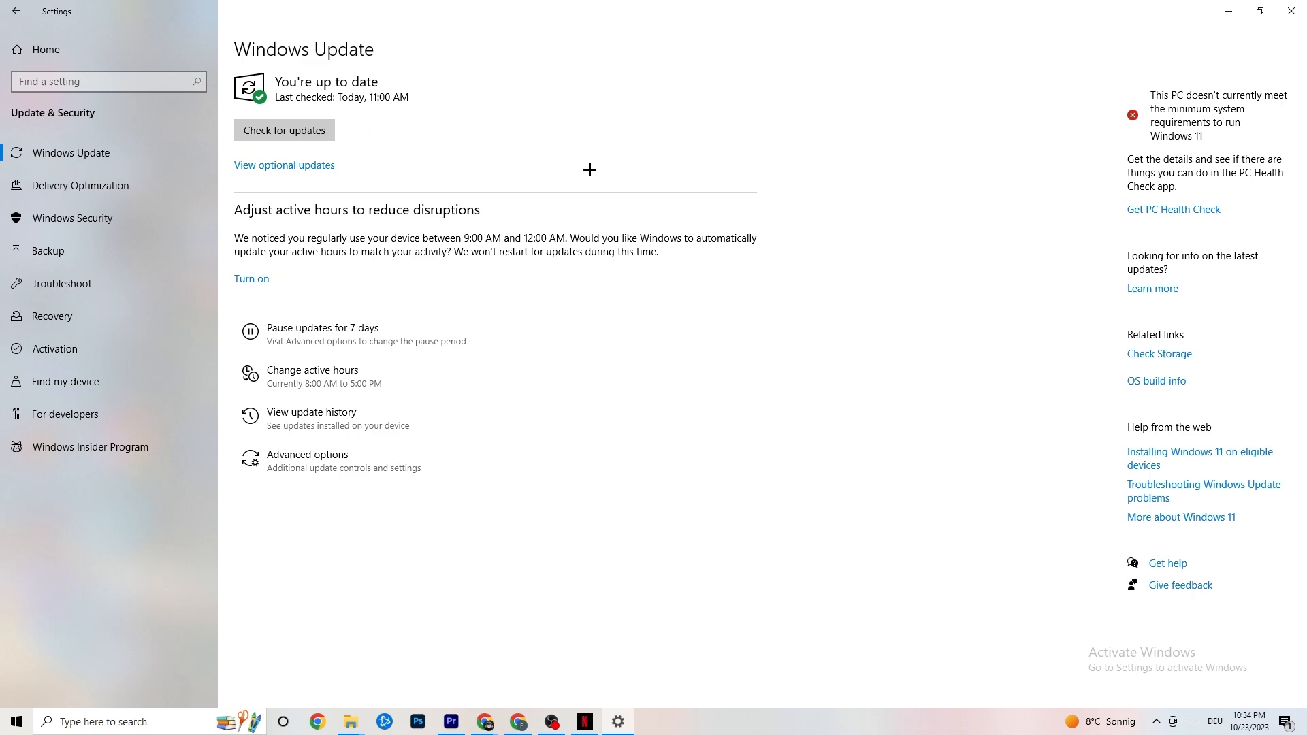
click(1277, 15)
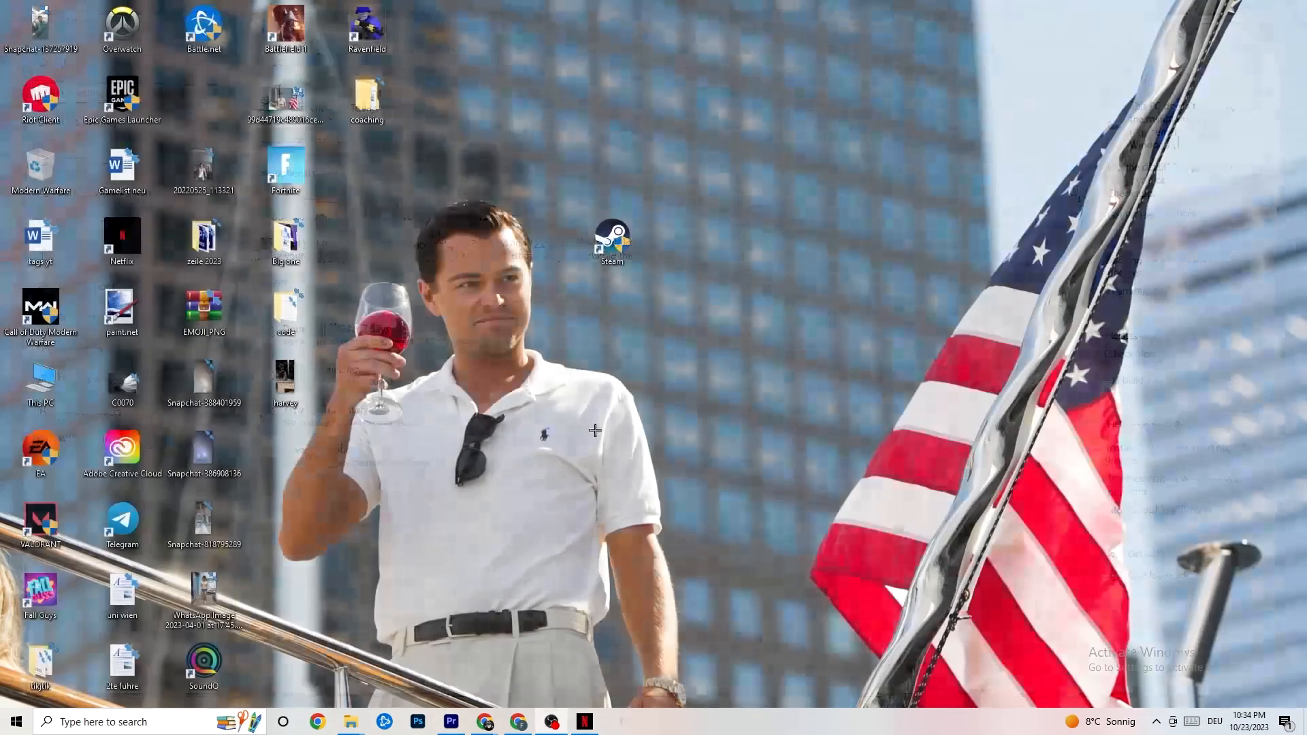